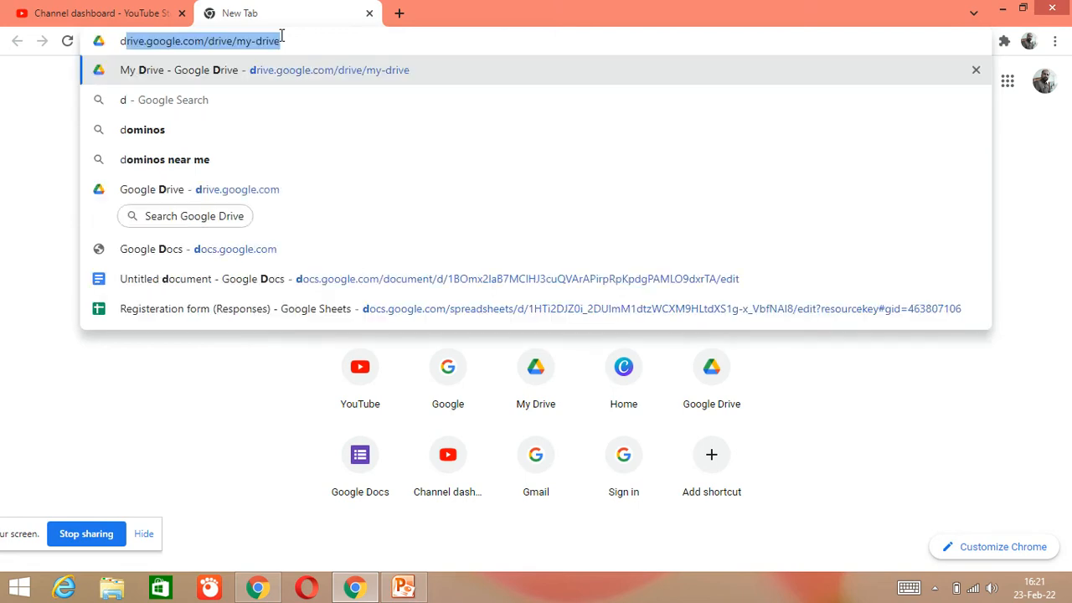
Step: Go to docs.google.com in the new tab, checking which Google account is signed in before loading the page
type(".google")
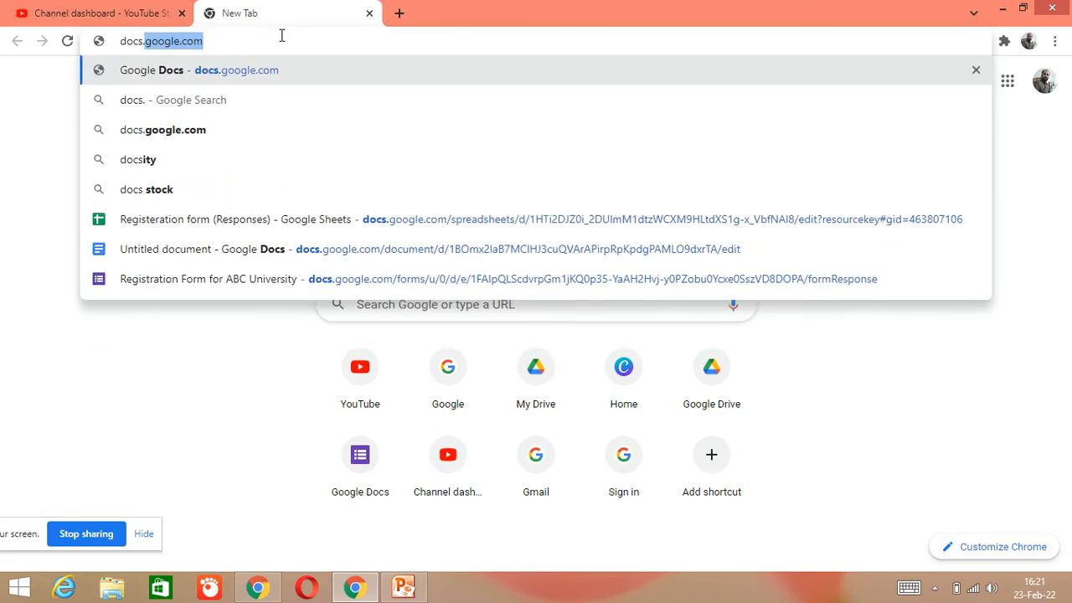
type(".com")
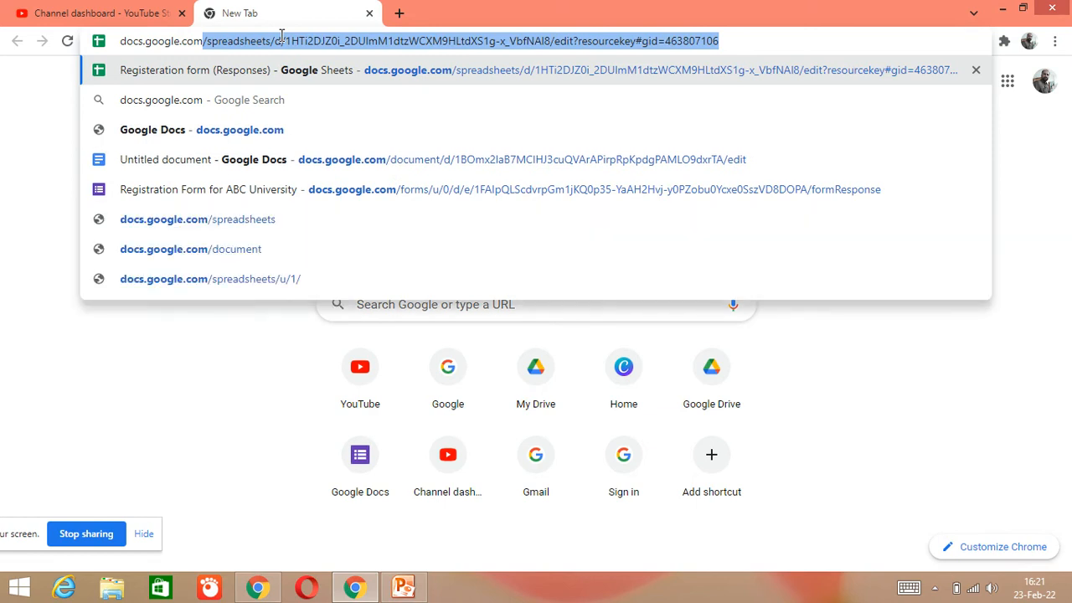
key("BackSpace")
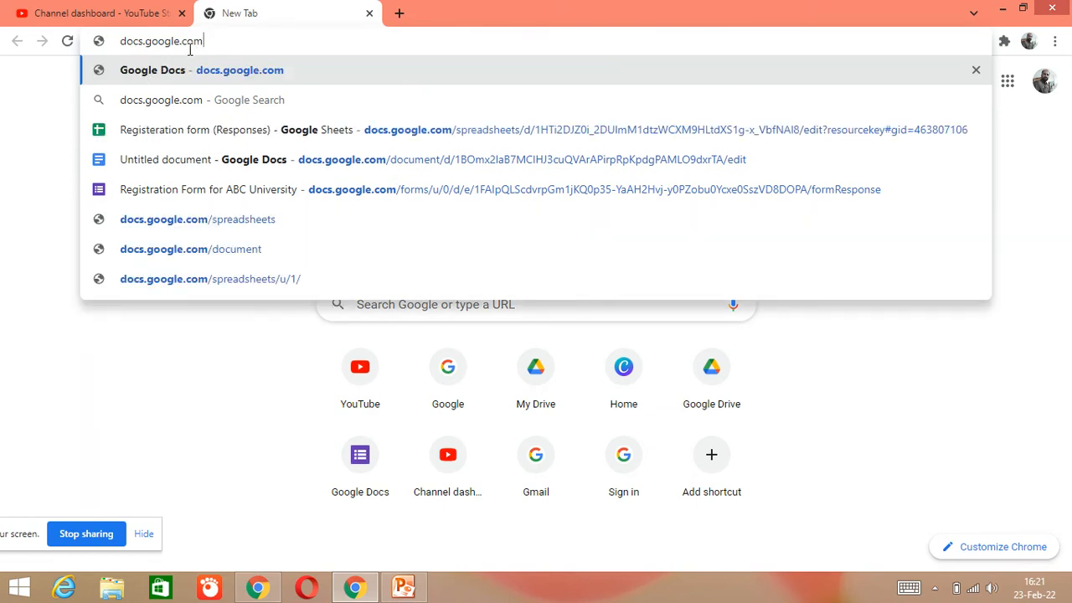
left_click(33, 139)
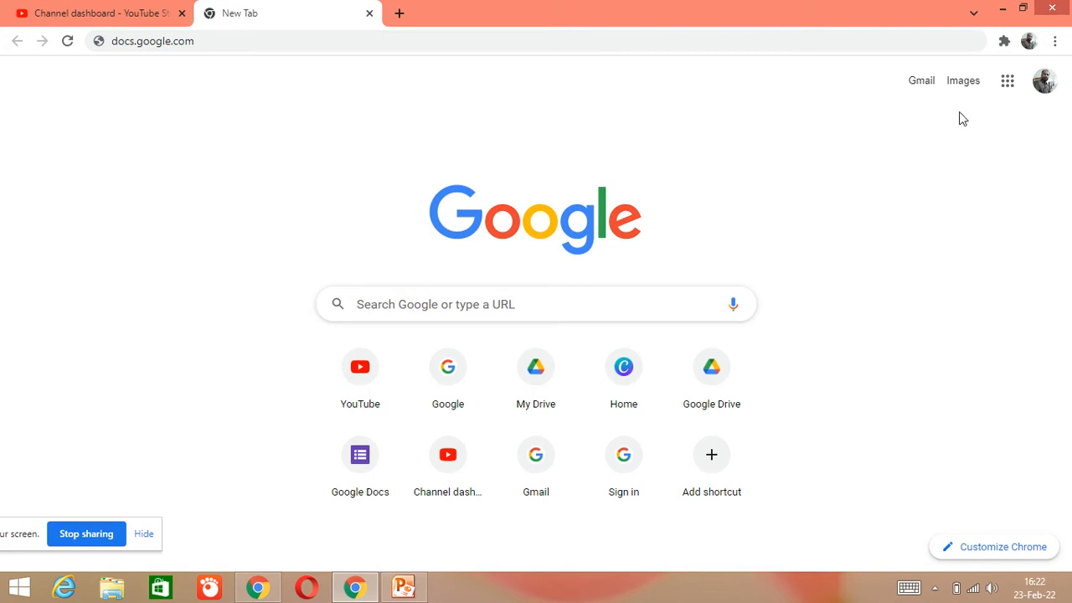
left_click(1049, 96)
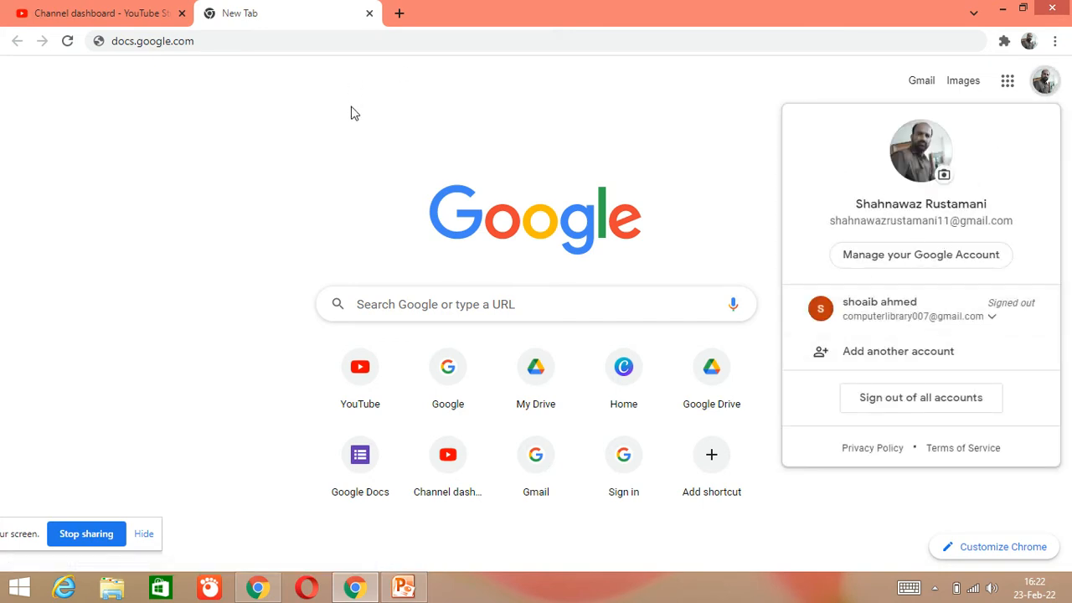
left_click(432, 102)
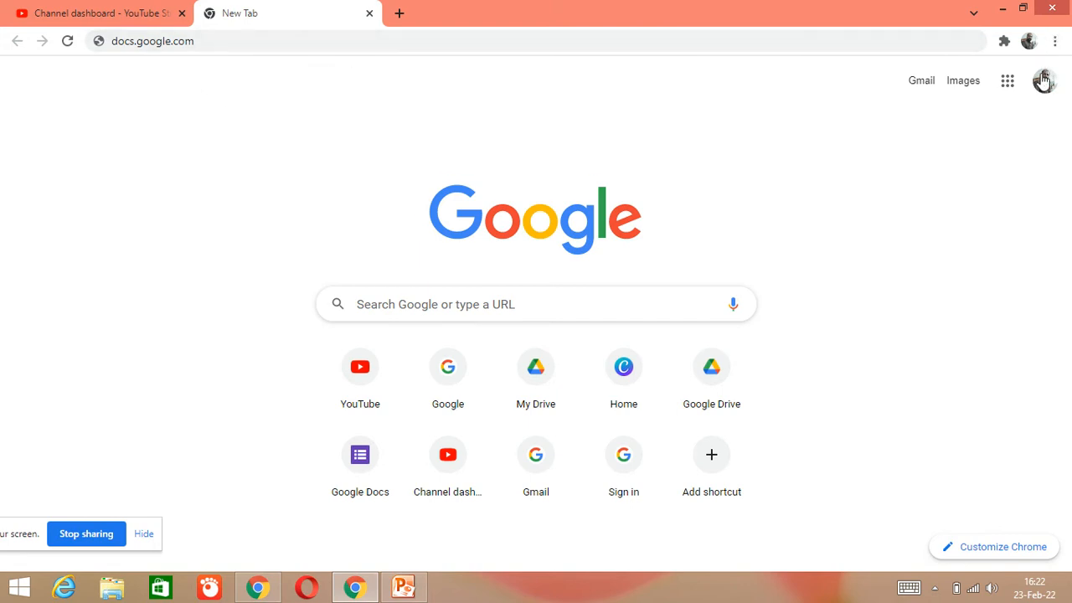
left_click(232, 40)
left_click(233, 40)
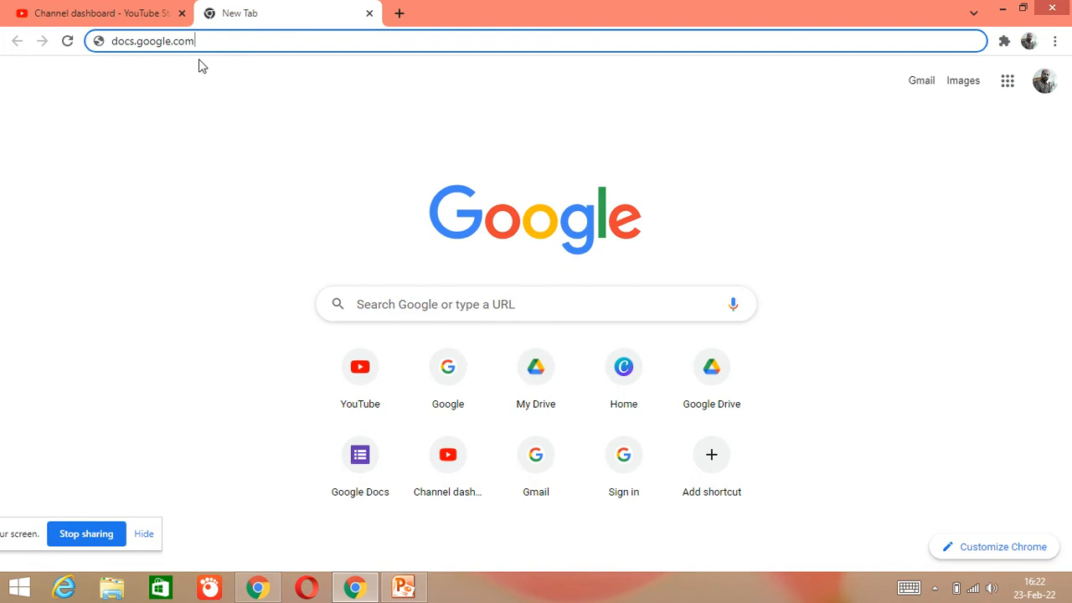
key("Return")
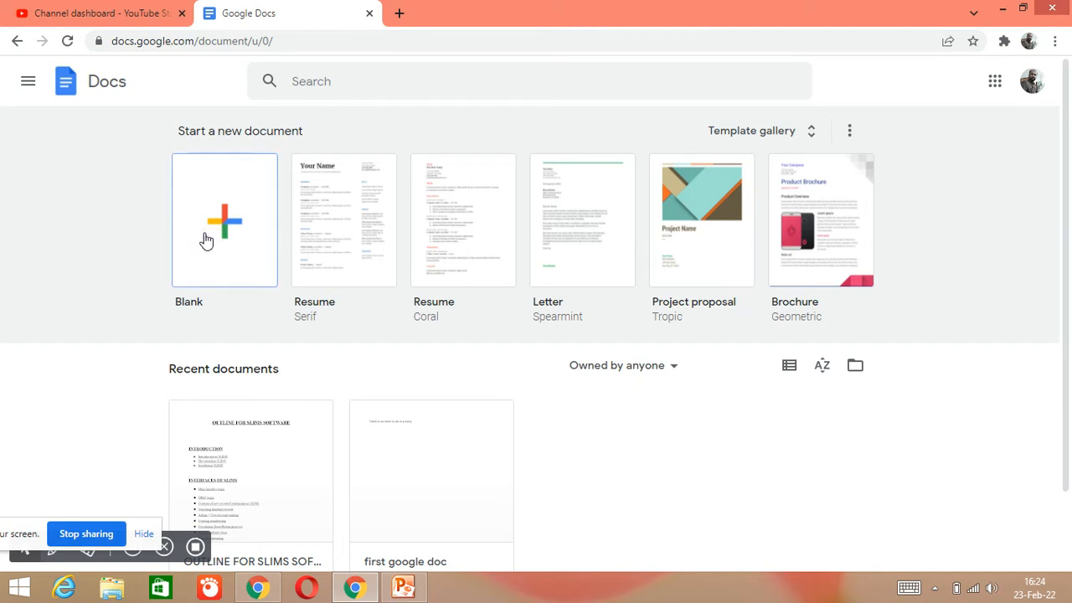
Step: Create a new blank document from the Docs start page
left_click(122, 87)
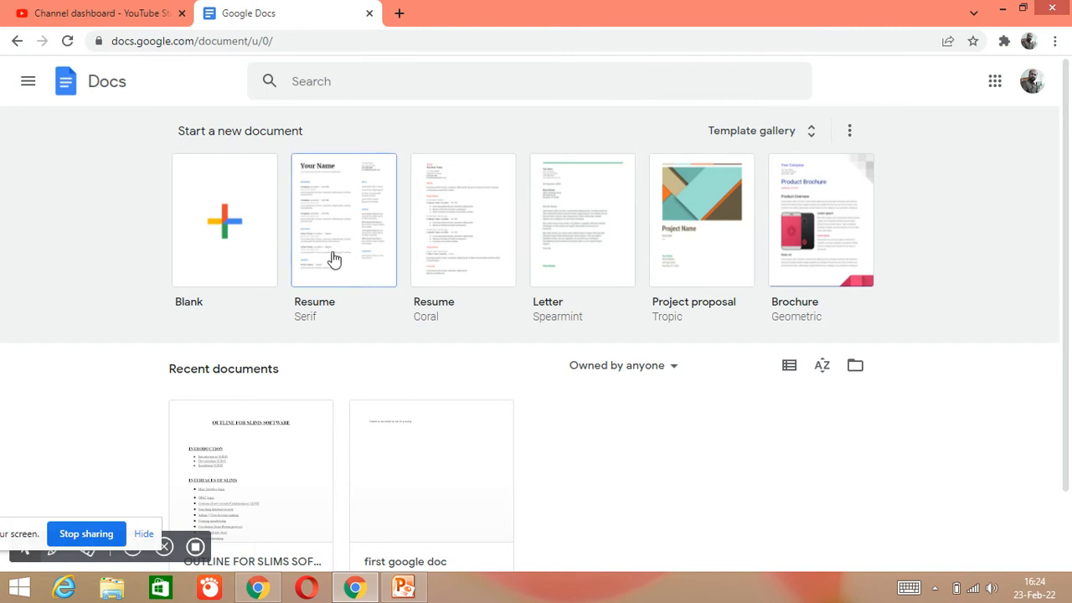
left_click(260, 255)
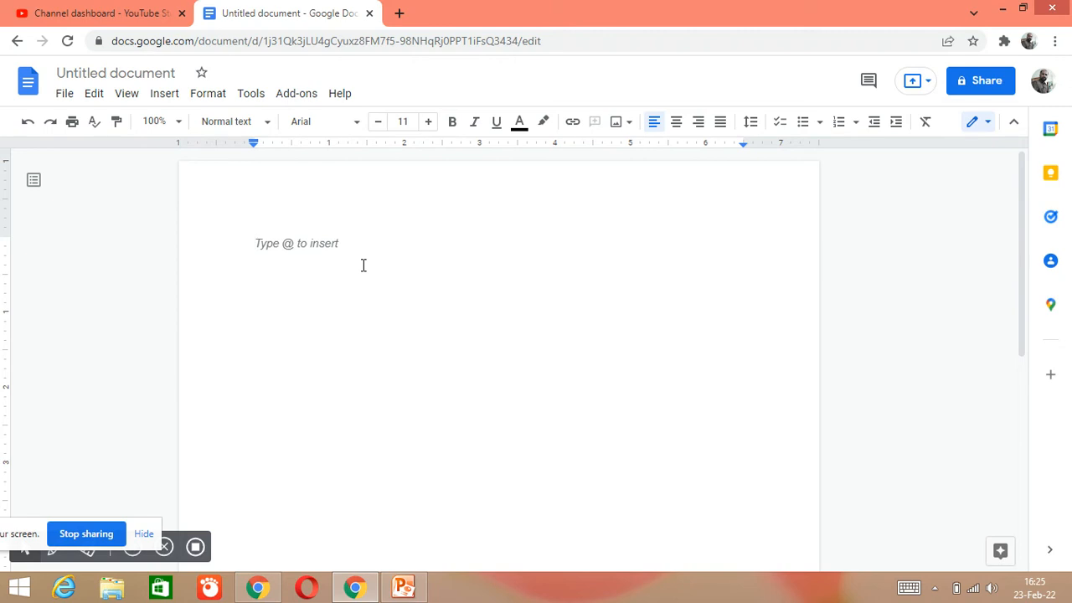
type("tt")
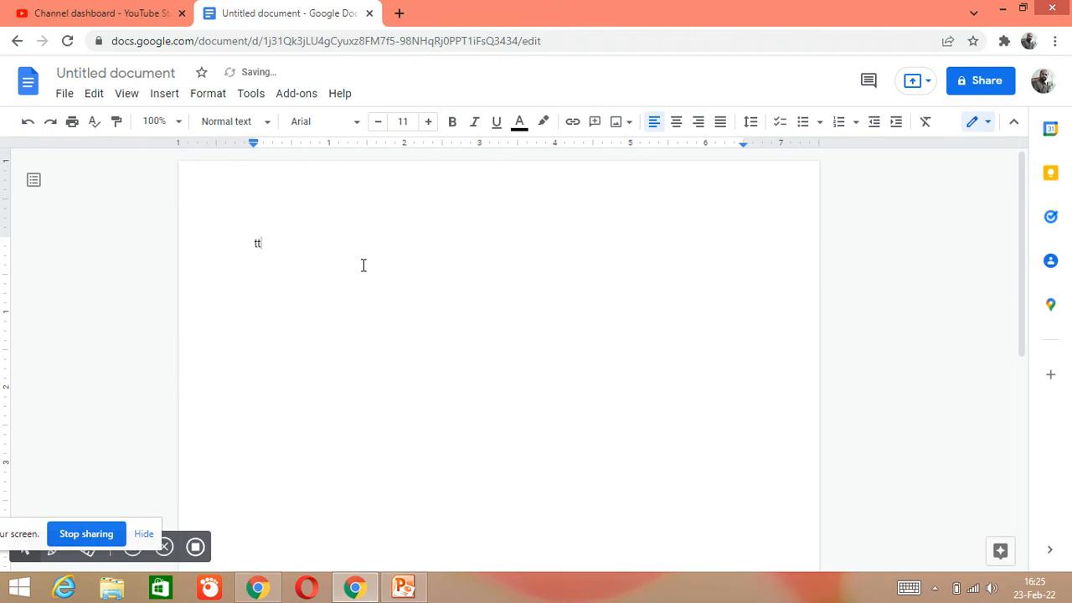
type("he")
key("BackSpace")
key("BackSpace")
key("BackSpace")
key("BackSpace")
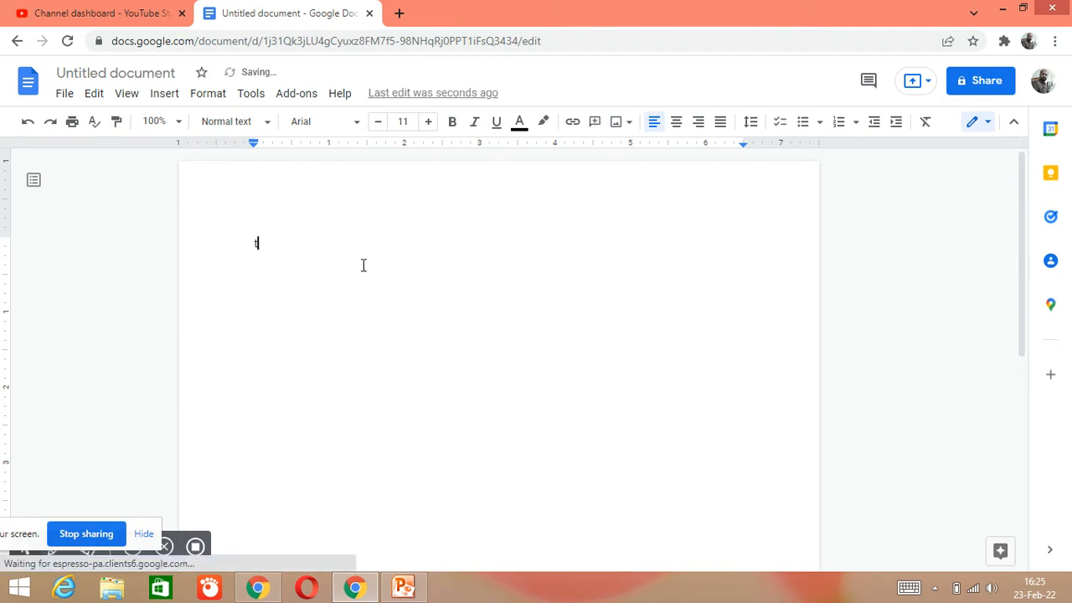
Step: Write the sentence "There is no difference between human beings and animal." at the start of the document
type("There is no")
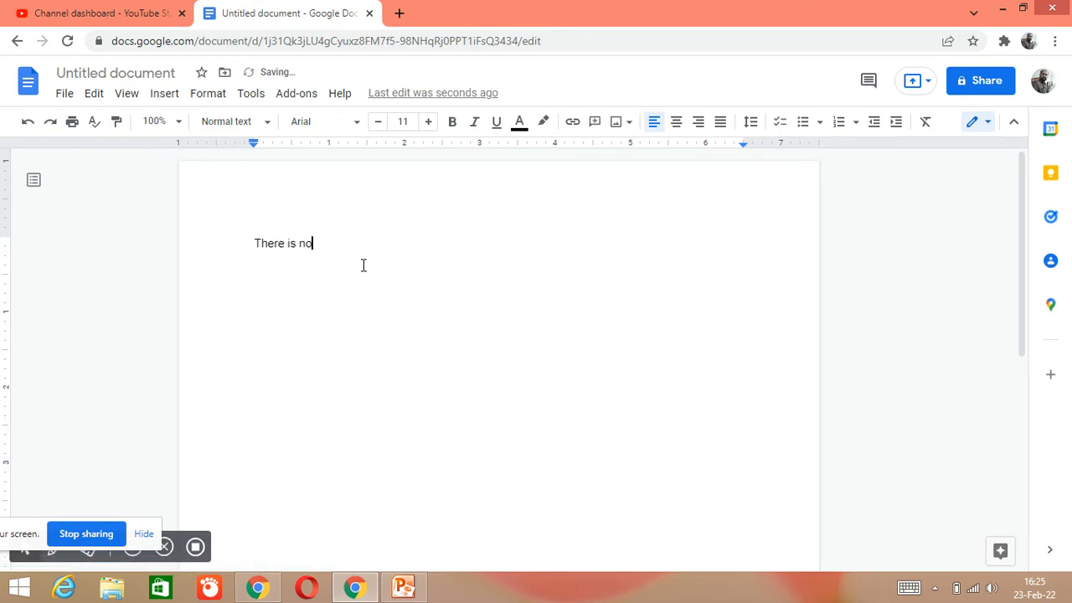
type(" difference between human b")
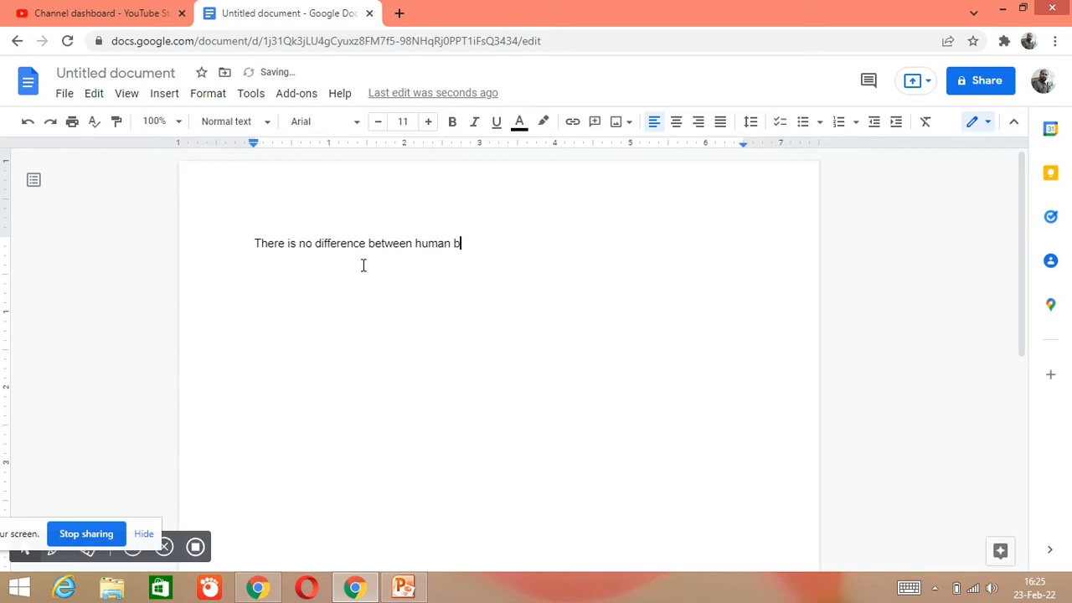
type("eings and animal")
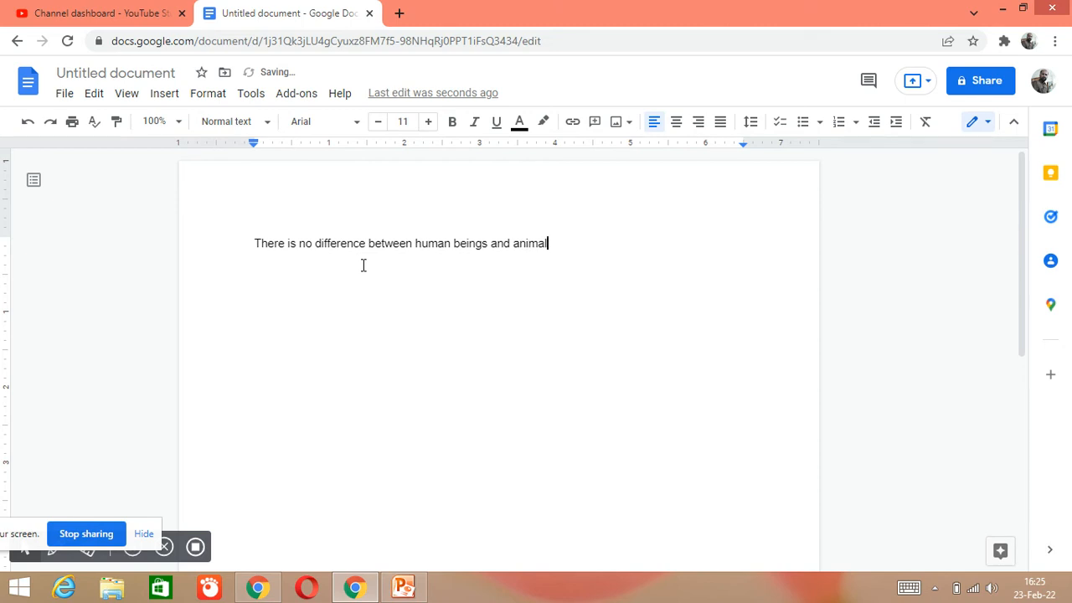
type(".")
Step: Copy the sentence and paste it 13 times below, each copy on its own line, for 14 lines of text
left_click_drag(591, 246, 256, 256)
key("ctrl+c")
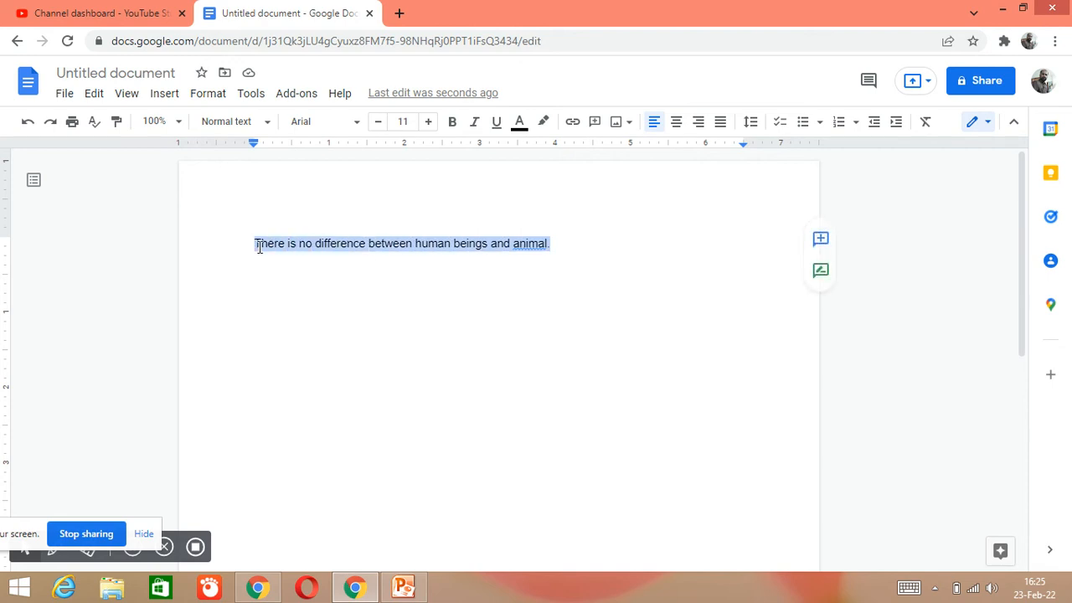
left_click(436, 293)
left_click_drag(552, 252, 564, 248)
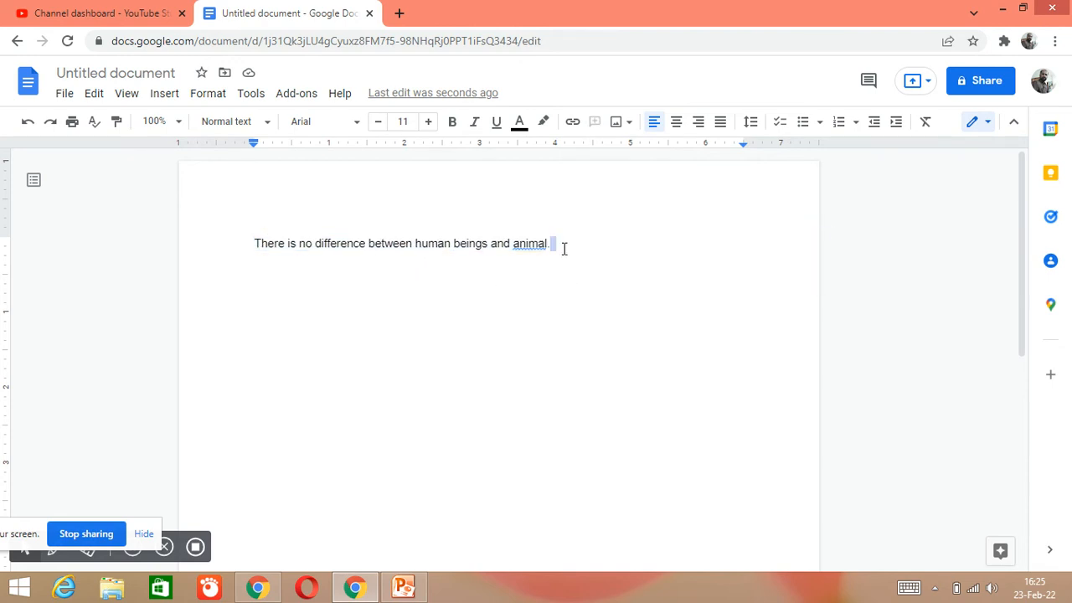
key("Return")
key("ctrl+v")
key("Return")
key("ctrl+v")
key("Return")
key("ctrl+v")
key("Return")
key("ctrl+v")
key("Return")
key("ctrl+v")
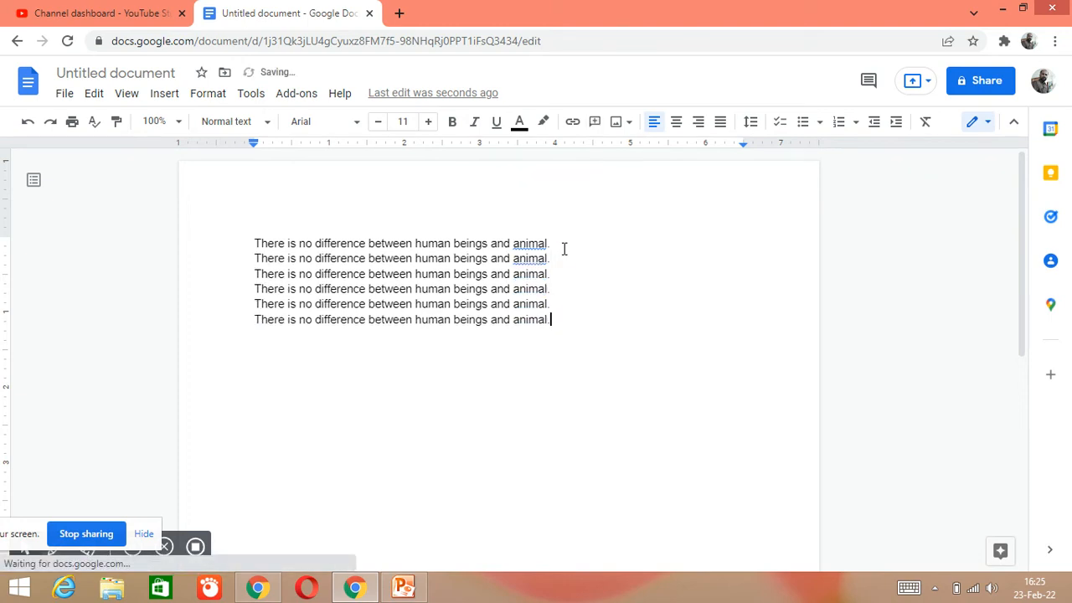
key("Return")
key("ctrl+v")
key("Return")
key("ctrl+v")
key("Return")
key("ctrl+v")
key("Return")
key("ctrl+v")
key("Return")
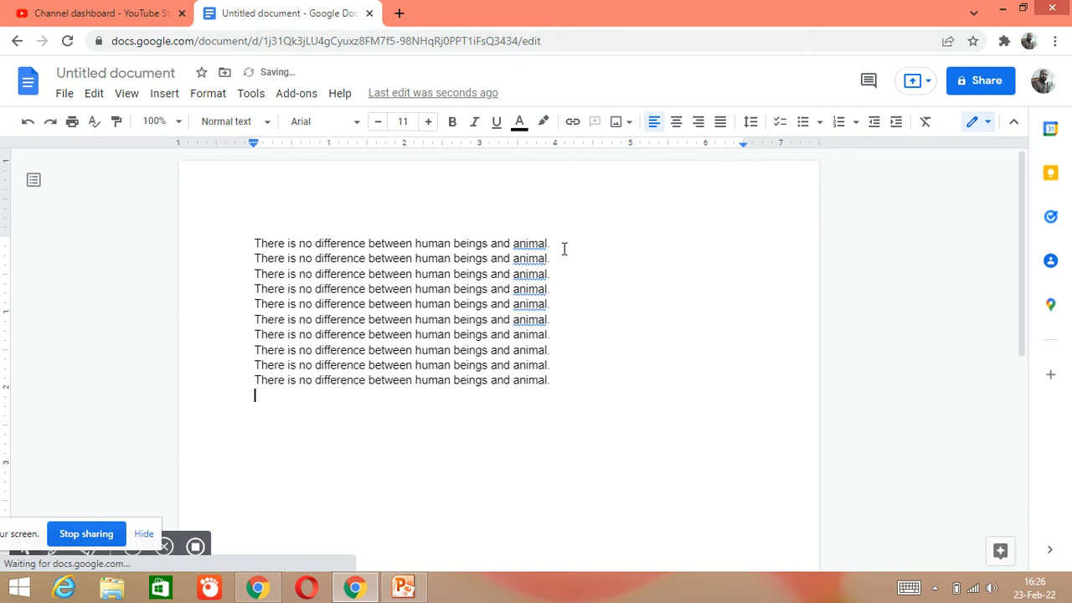
key("ctrl+v")
key("Return")
key("ctrl+v")
key("Return")
key("ctrl+v")
key("Return")
key("ctrl+v")
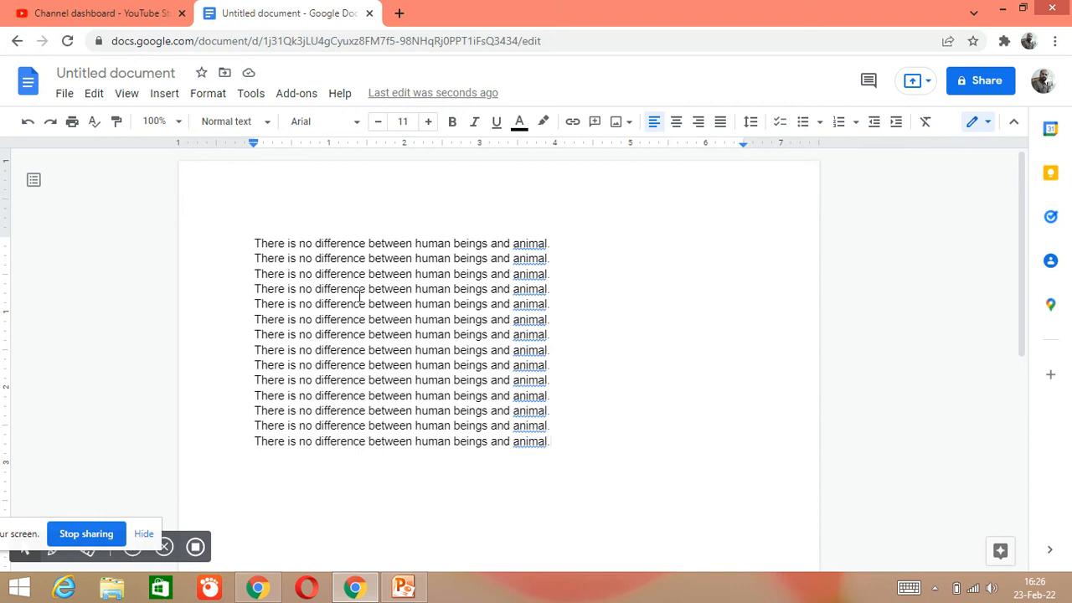
Step: Insert a blank line after the fourth sentence and another after the eighth to split the text into three paragraphs
left_click(581, 291)
key("Return")
left_click(565, 365)
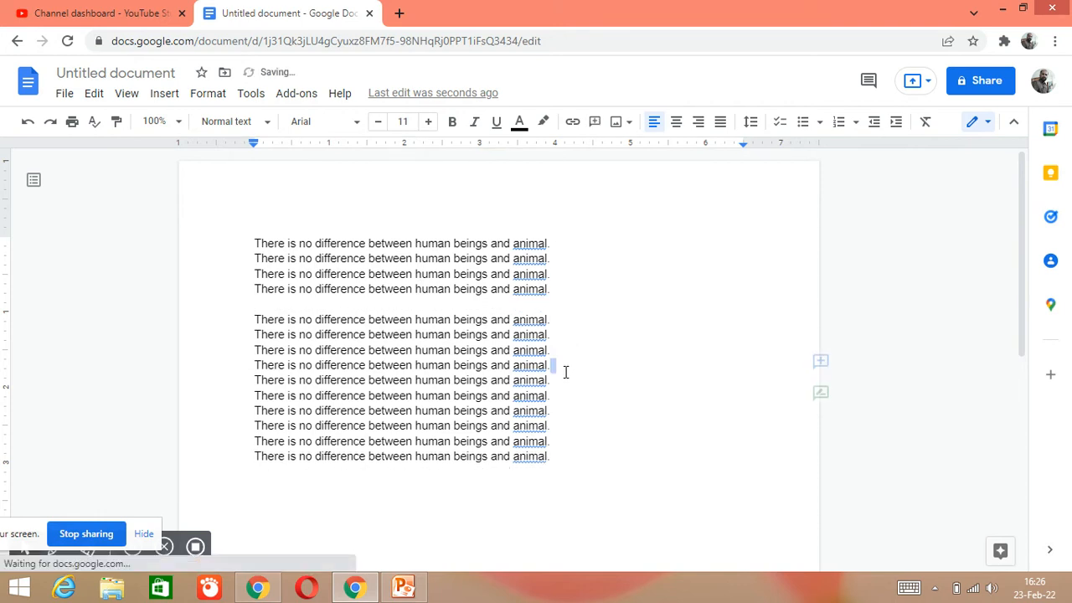
key("Return")
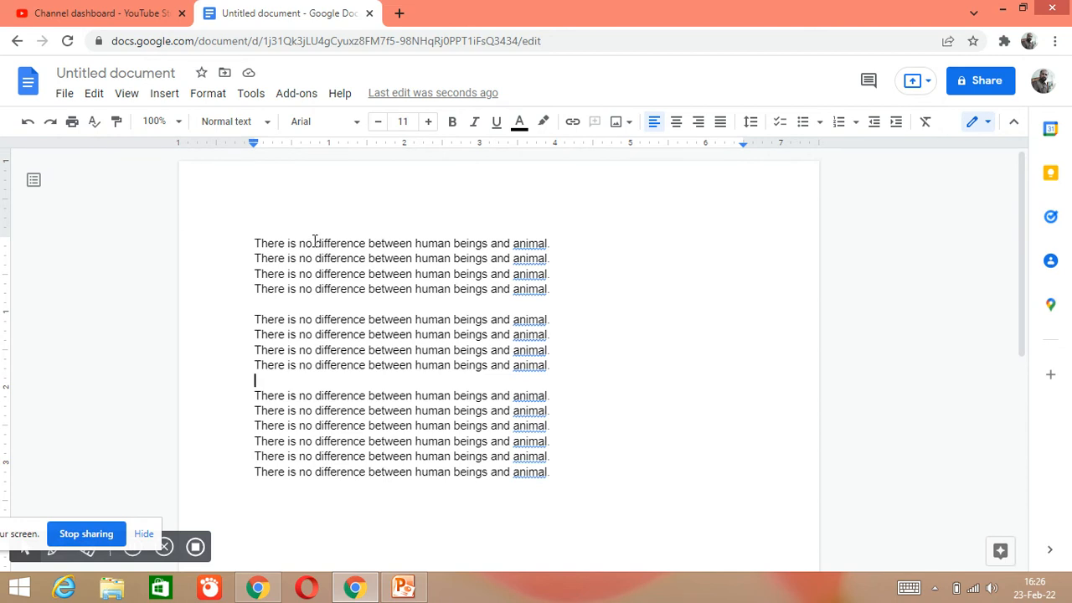
Step: Make "difference betwee" bold in the first sentence and "difference between" italic in the fourth sentence
left_click_drag(315, 244, 406, 251)
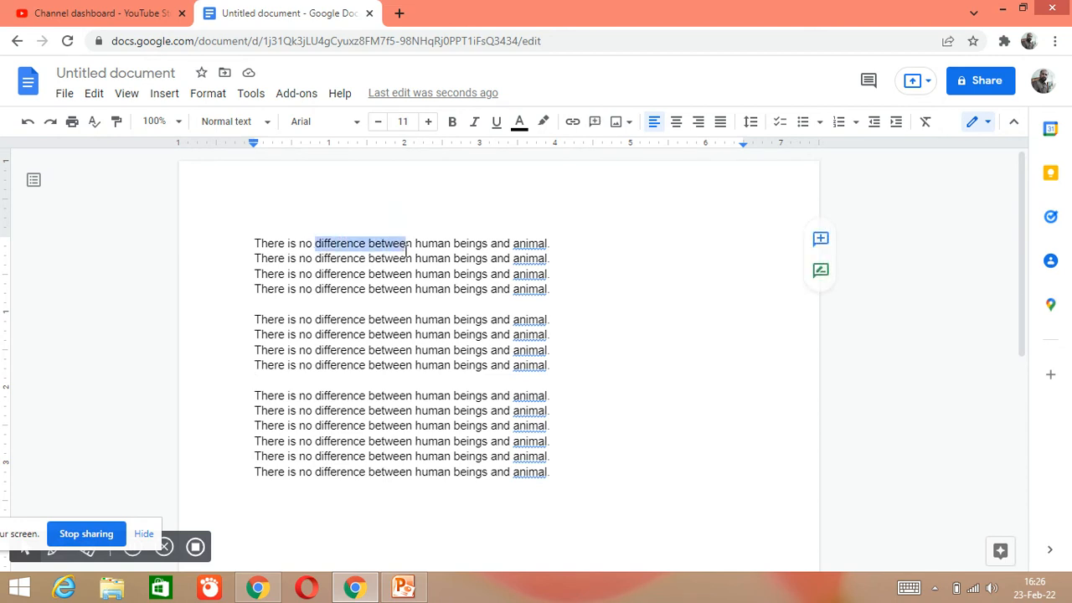
left_click(451, 122)
left_click_drag(314, 291, 411, 291)
left_click(474, 123)
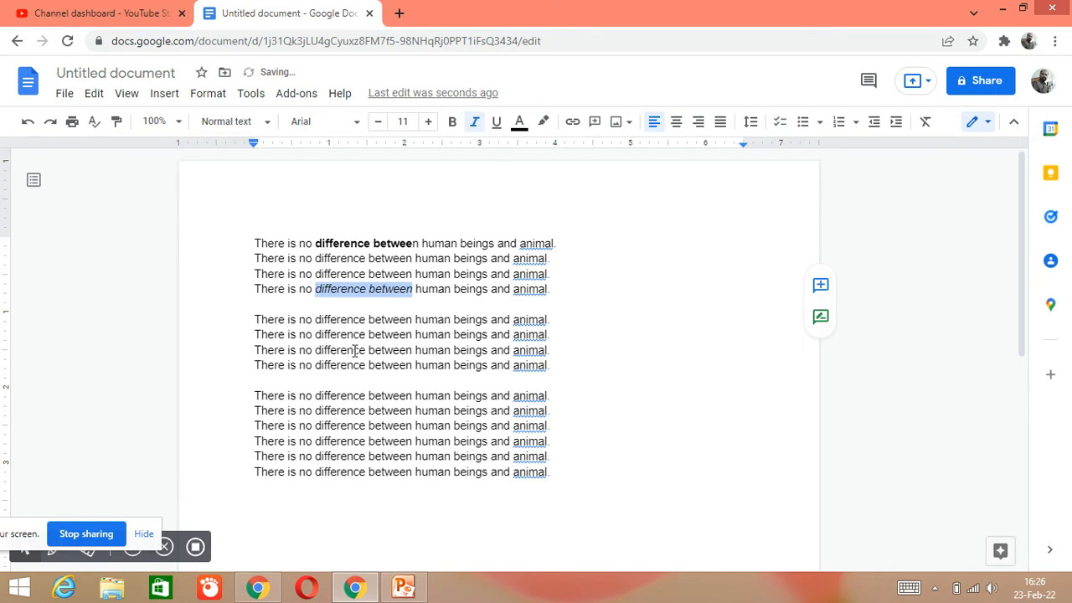
Step: Underline "ence between huma" in the second sentence of the second paragraph
left_click_drag(340, 334, 443, 337)
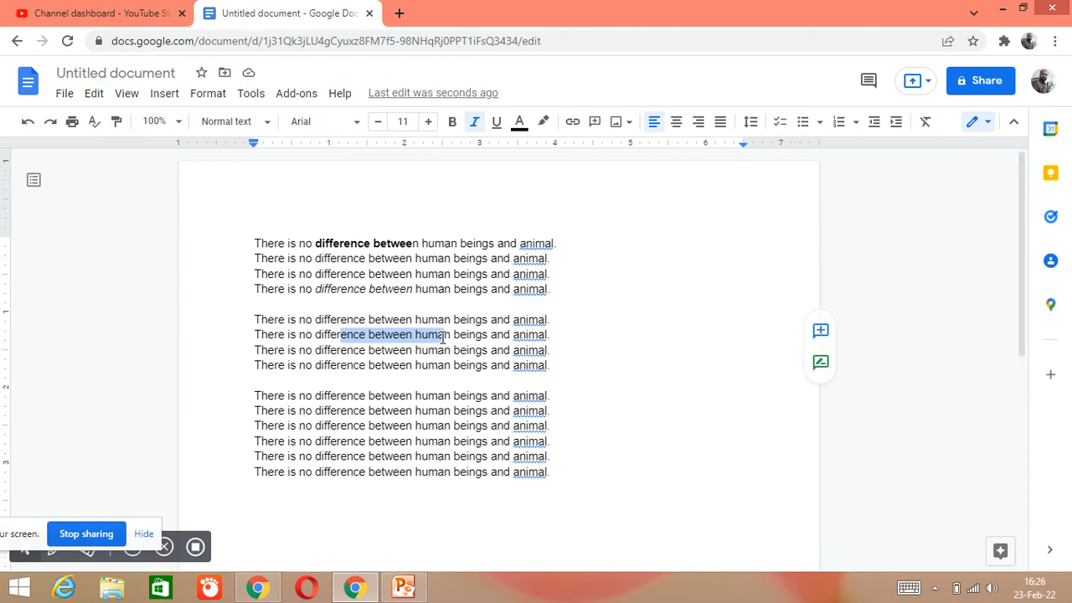
left_click(498, 124)
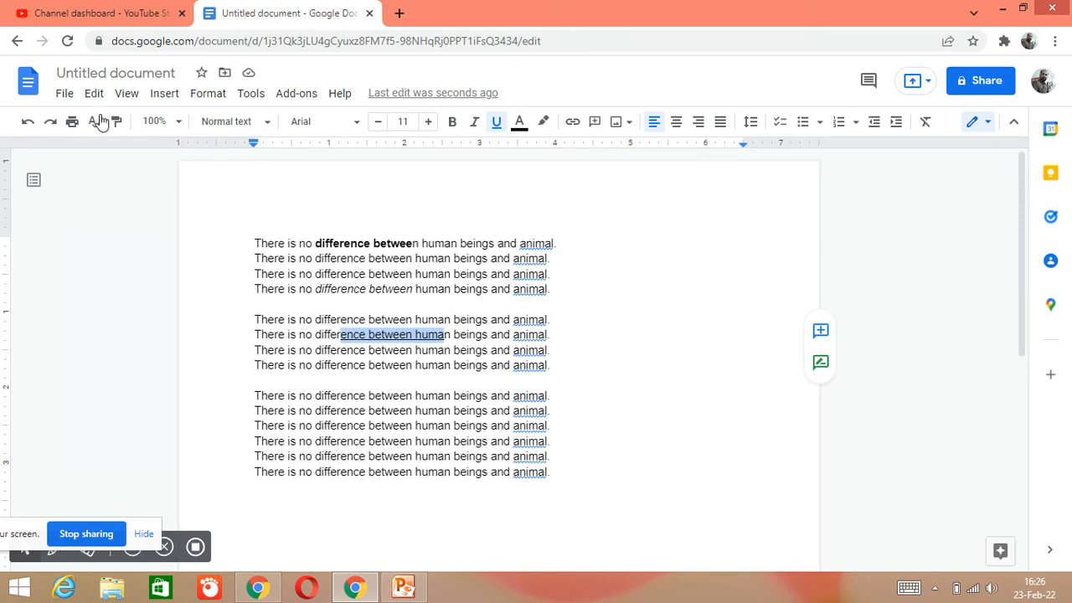
left_click(62, 96)
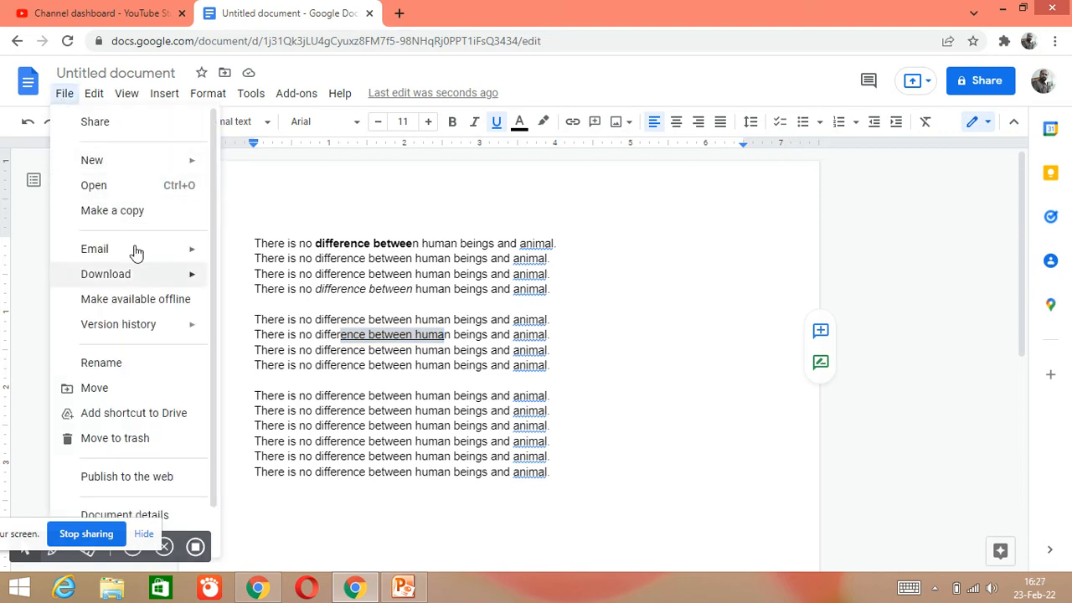
mouse_move(134, 282)
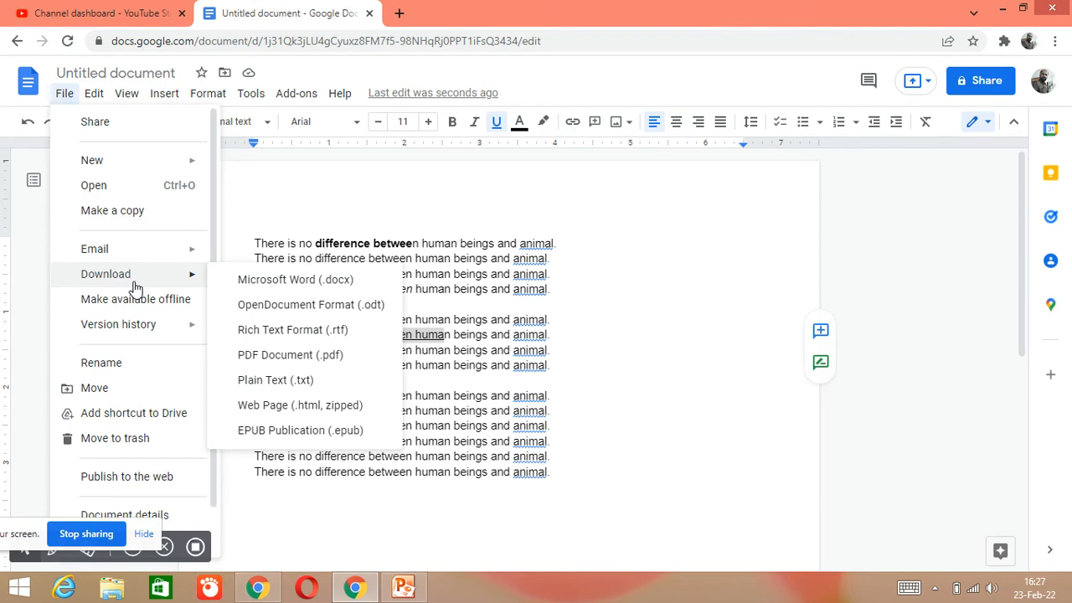
mouse_move(119, 171)
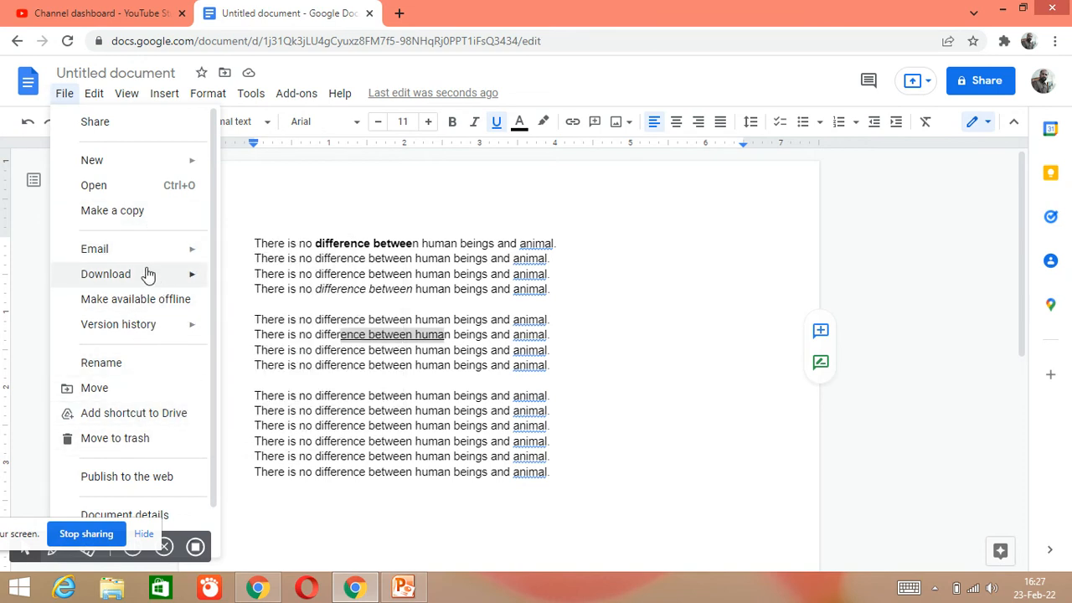
mouse_move(128, 250)
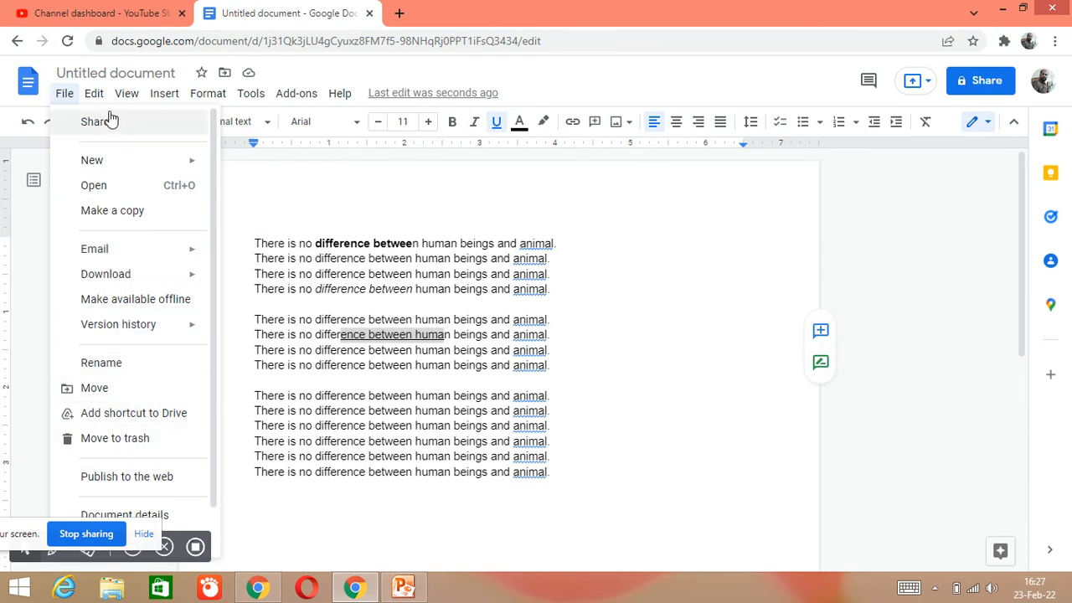
mouse_move(90, 94)
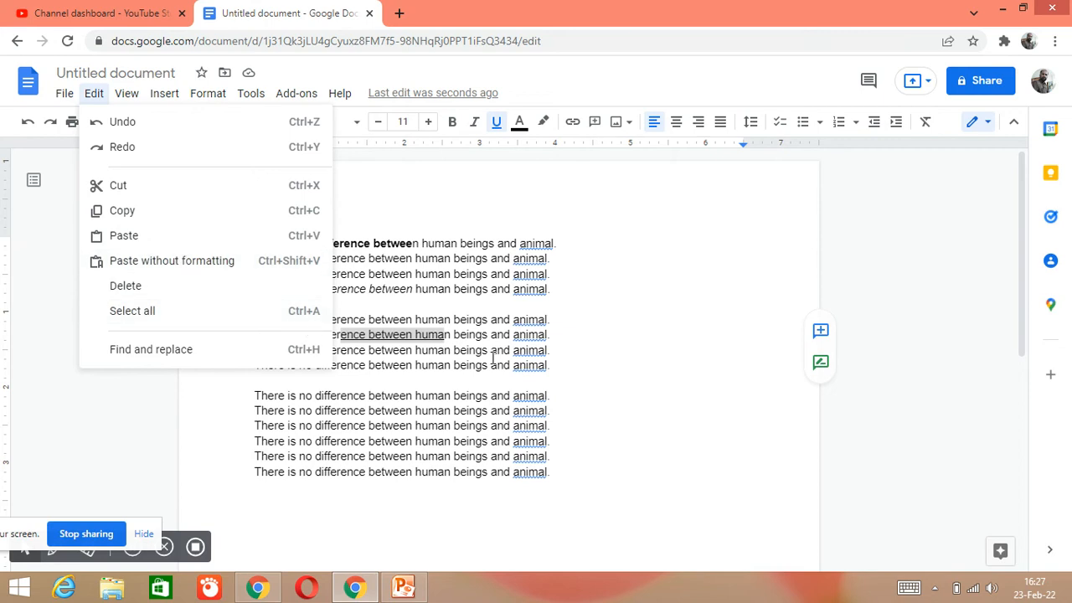
left_click(391, 303)
Step: Copy the text from "difference" in the second line to "human b" in the fourth and paste it below the last sentence
left_click_drag(315, 259, 450, 289)
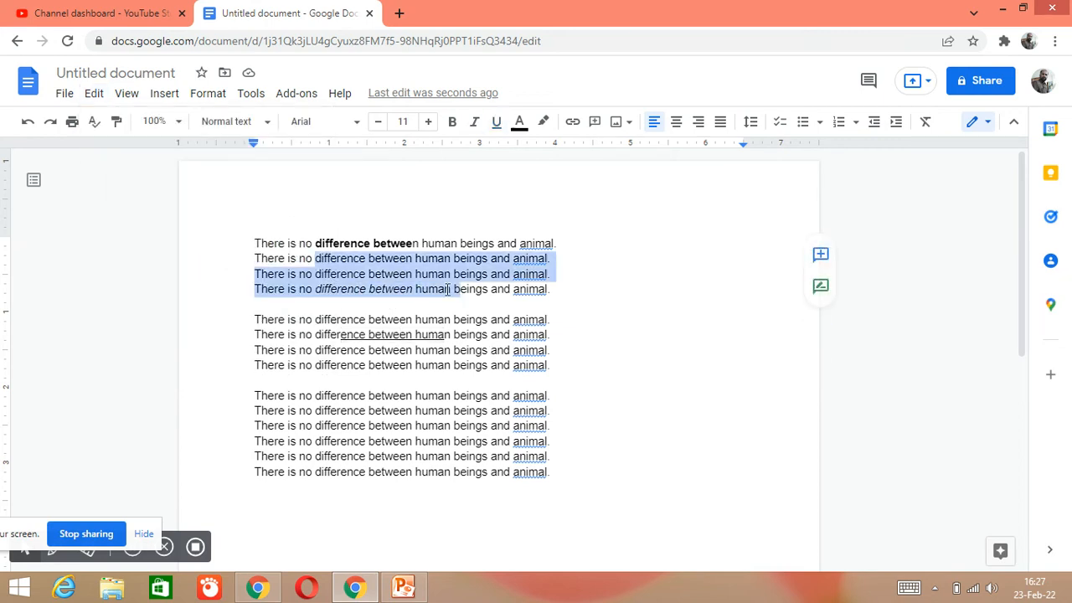
left_click(92, 96)
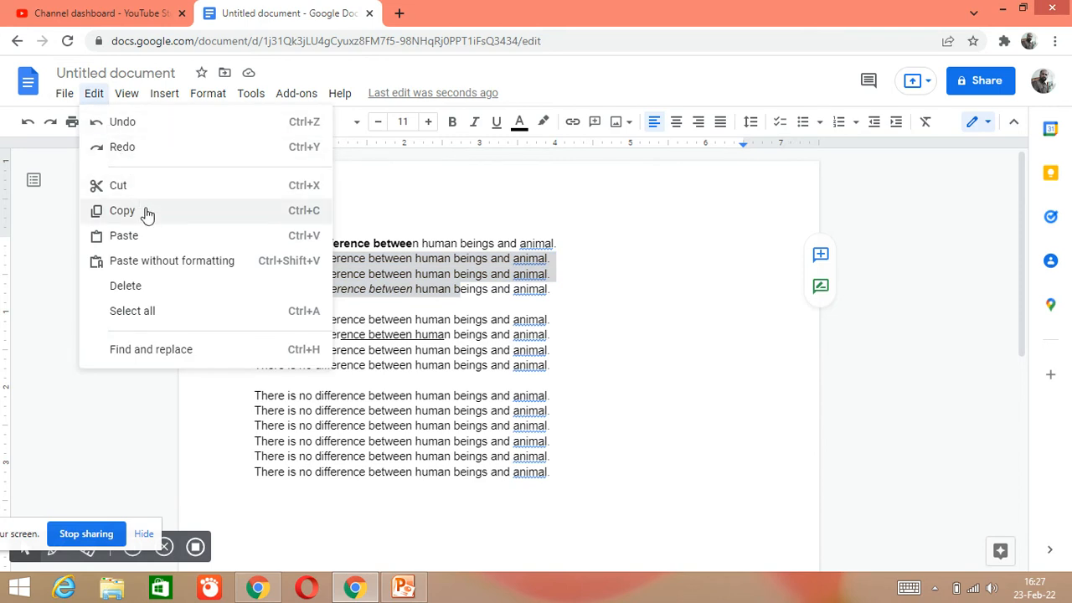
left_click(186, 219)
left_click(584, 482)
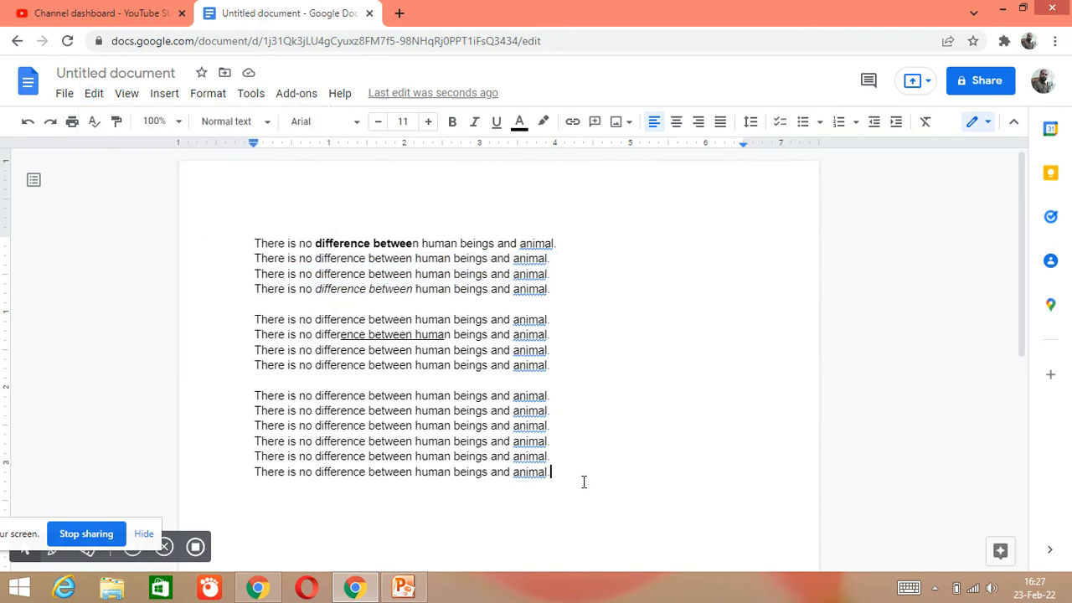
key("Return")
key("ctrl+v")
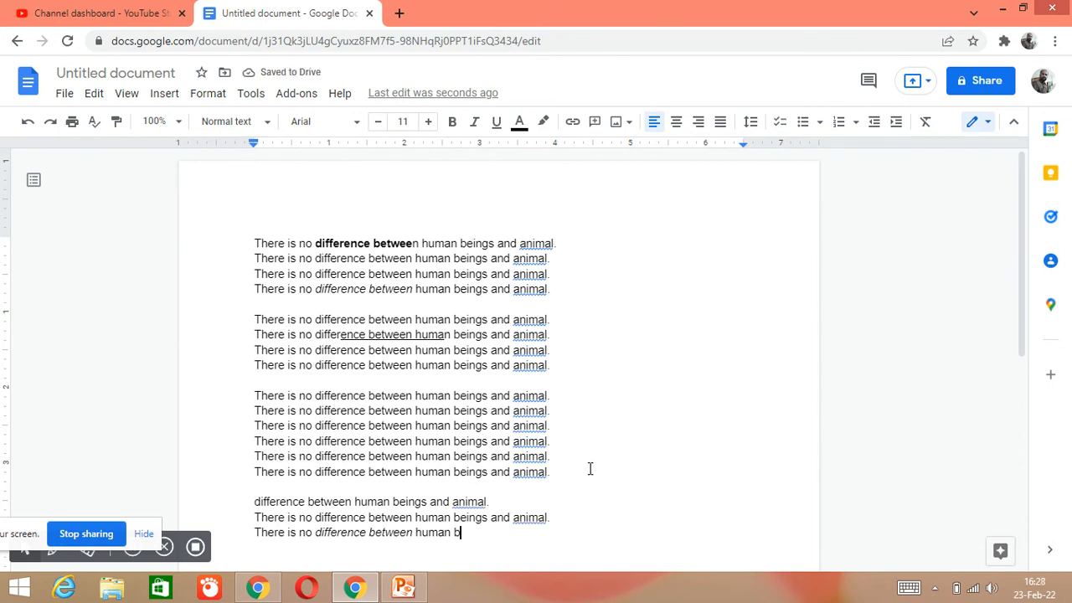
Step: Rename the untitled document as "my dirst google doc"
left_click(126, 74)
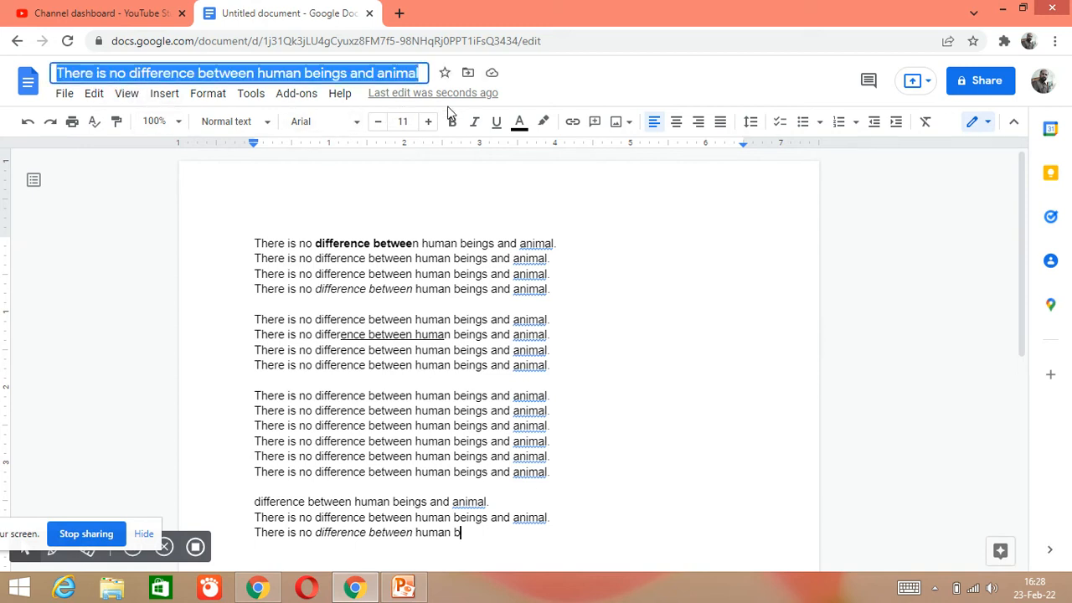
key("BackSpace")
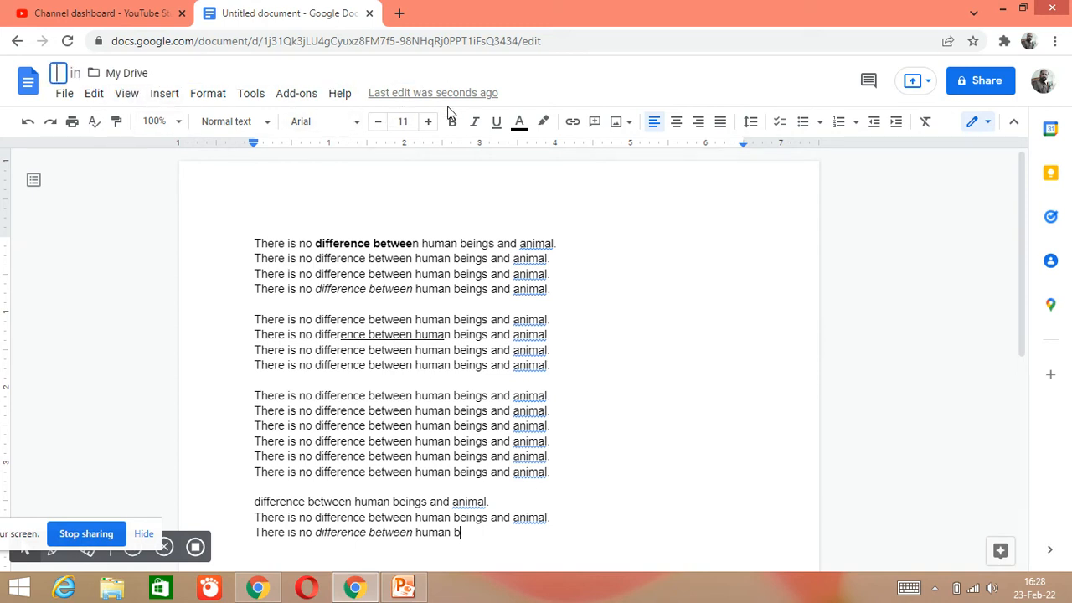
type("my f")
type("r")
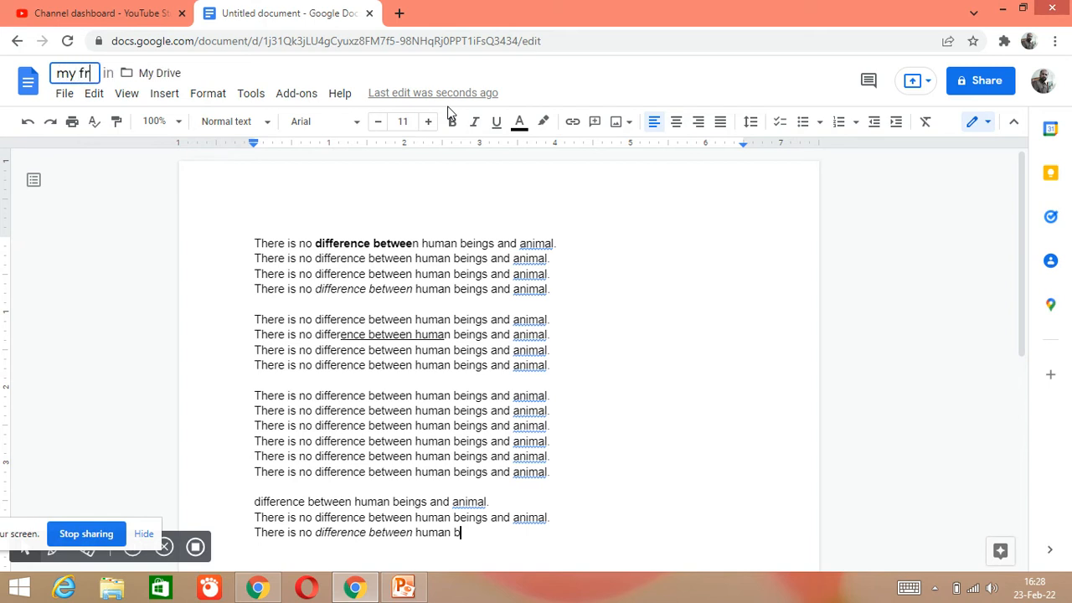
key("BackSpace")
type("isrt")
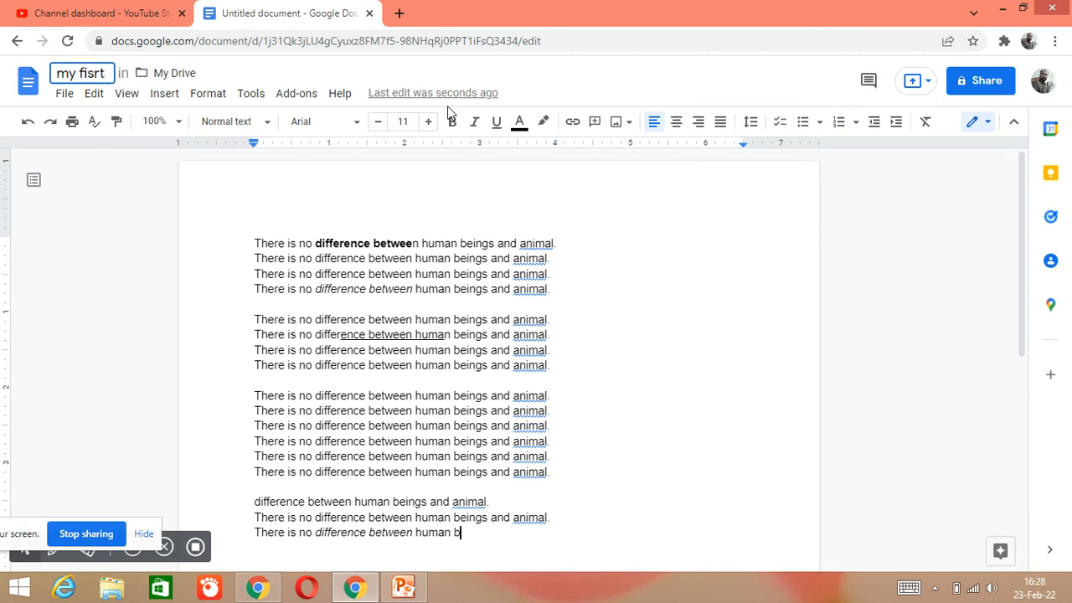
key("BackSpace")
key("BackSpace")
key("BackSpace")
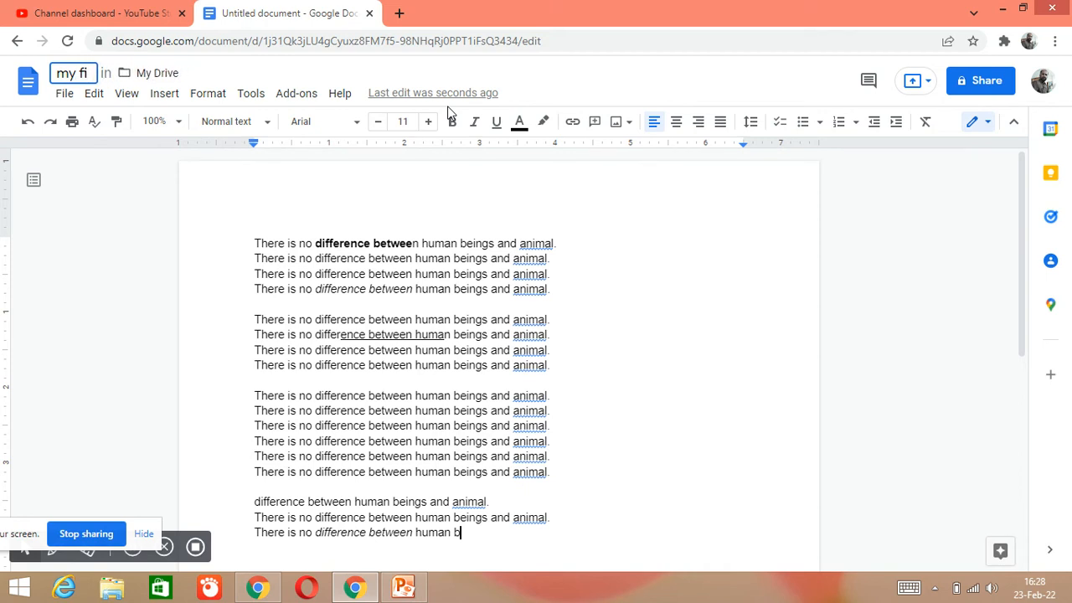
key("BackSpace")
key("BackSpace")
type("die")
key("BackSpace")
type("rst ")
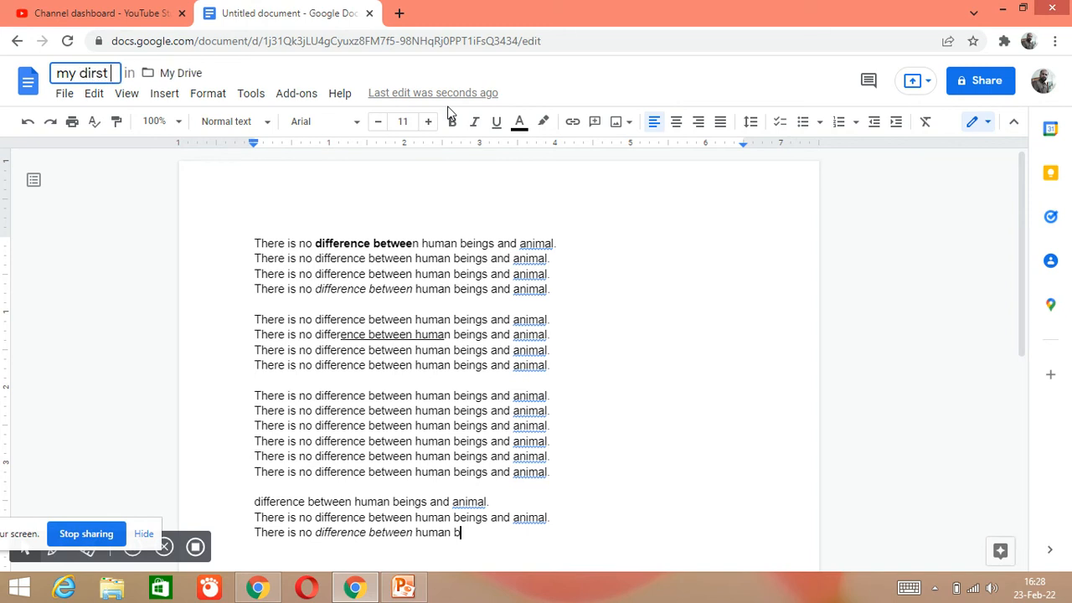
type("google doc")
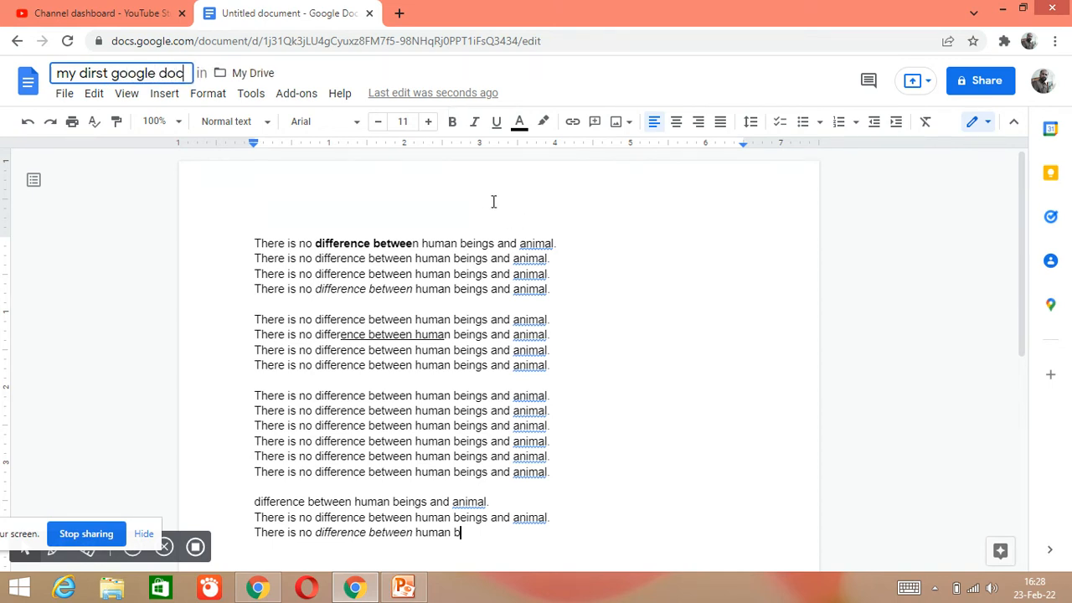
left_click(429, 179)
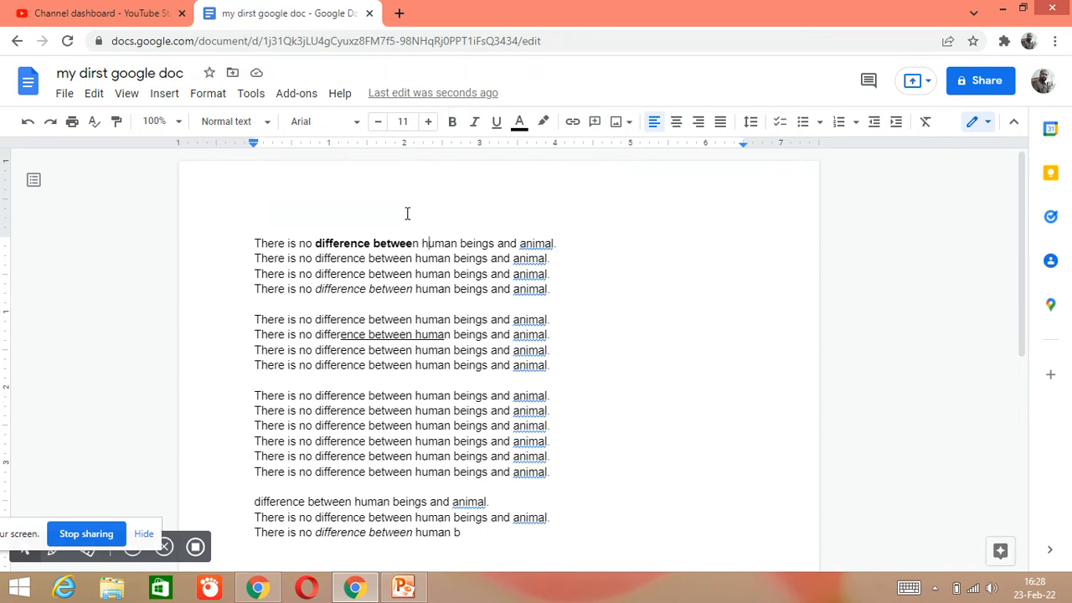
Step: Correct the misspelled word in the document title so it reads "my first google doc"
left_click(89, 73)
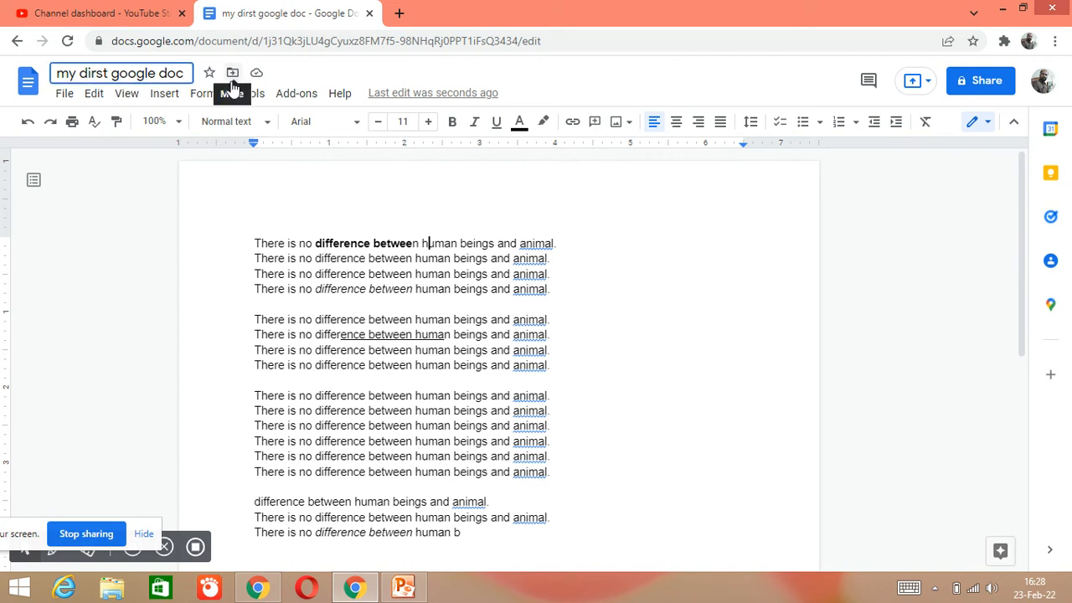
key("BackSpace")
type("f")
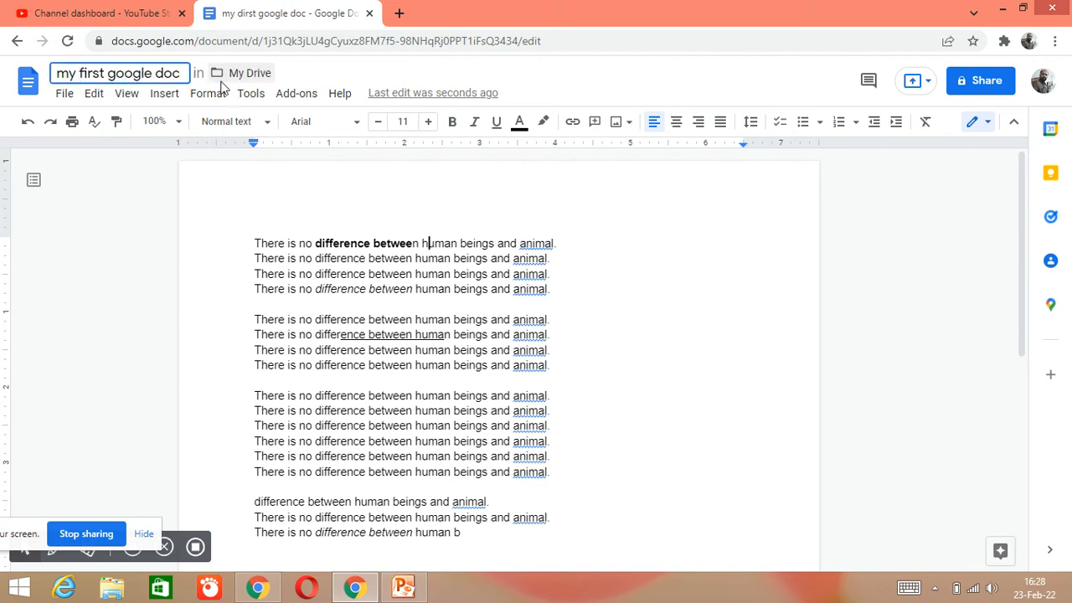
left_click(332, 272)
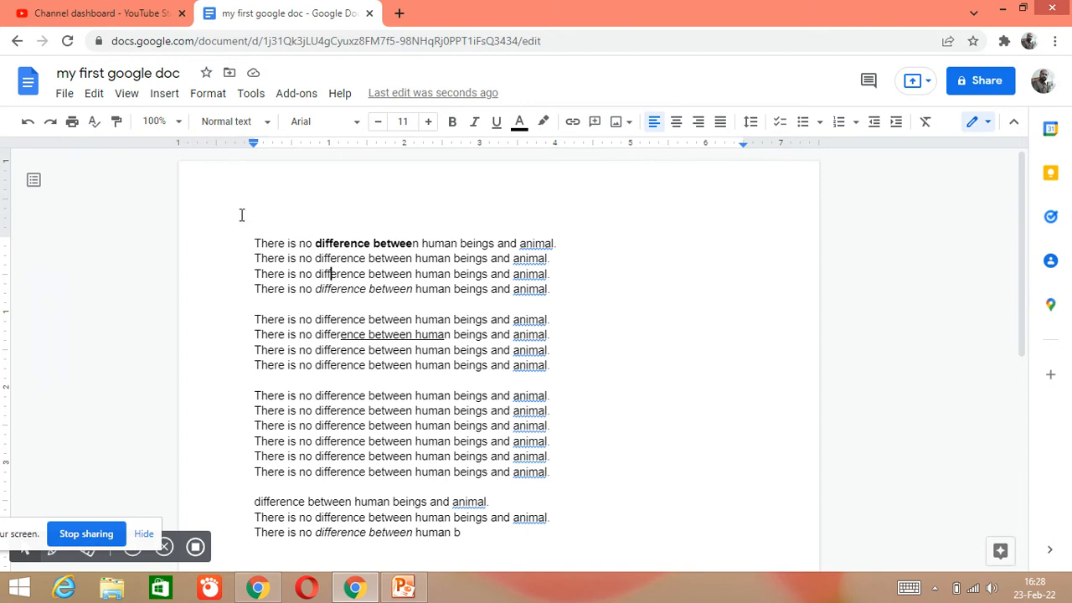
left_click(127, 94)
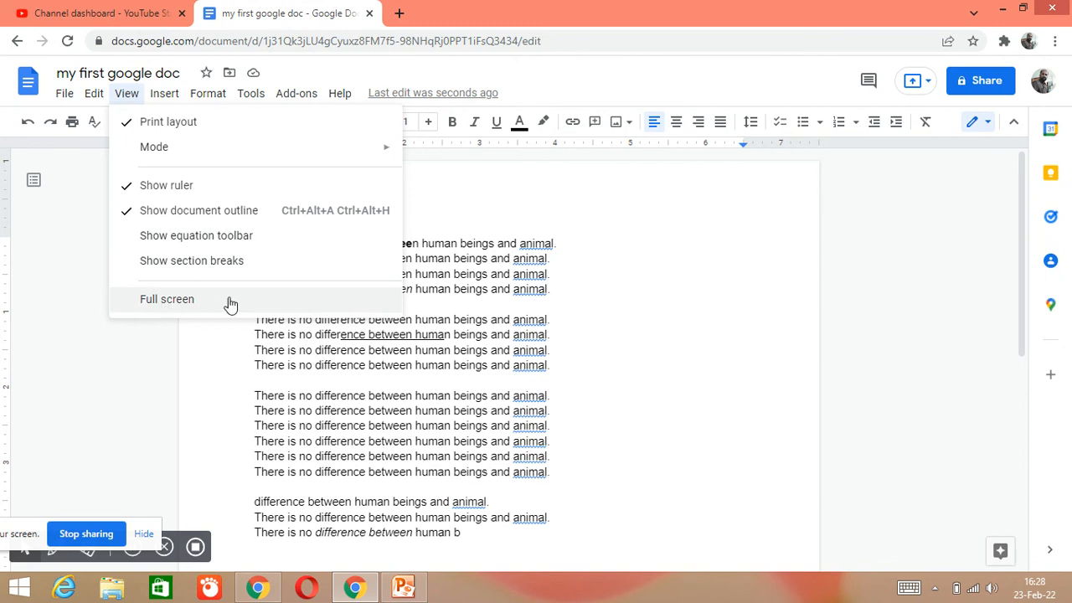
left_click(92, 94)
left_click(92, 96)
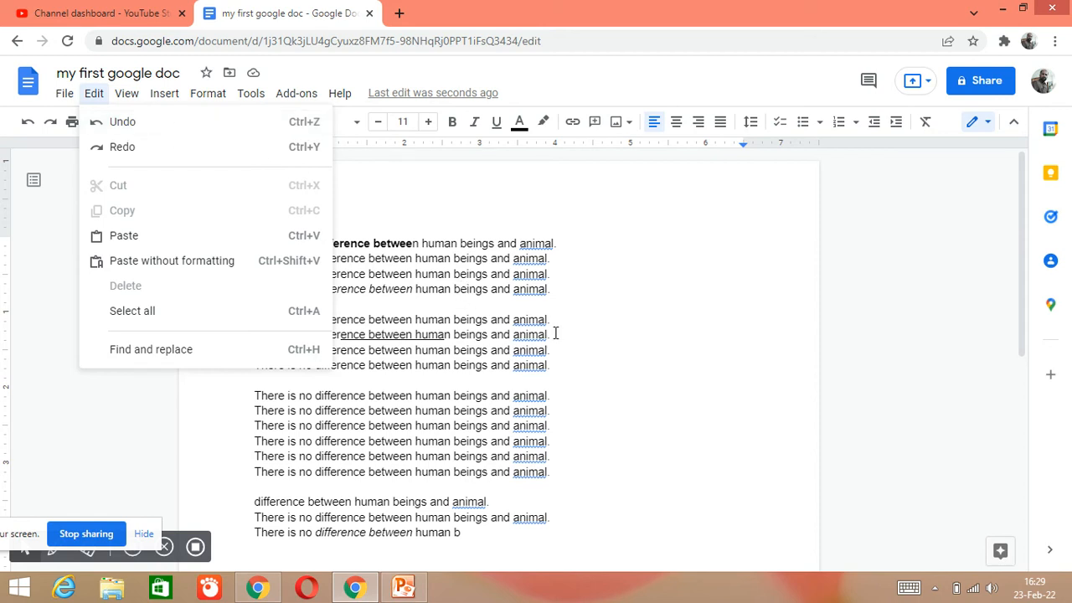
left_click(538, 254)
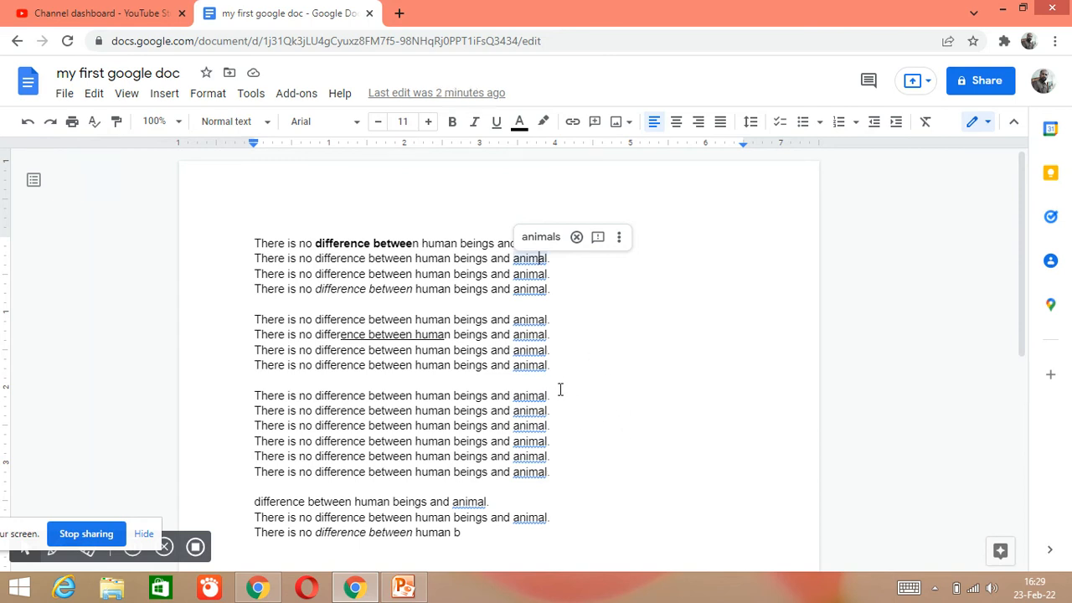
left_click(167, 94)
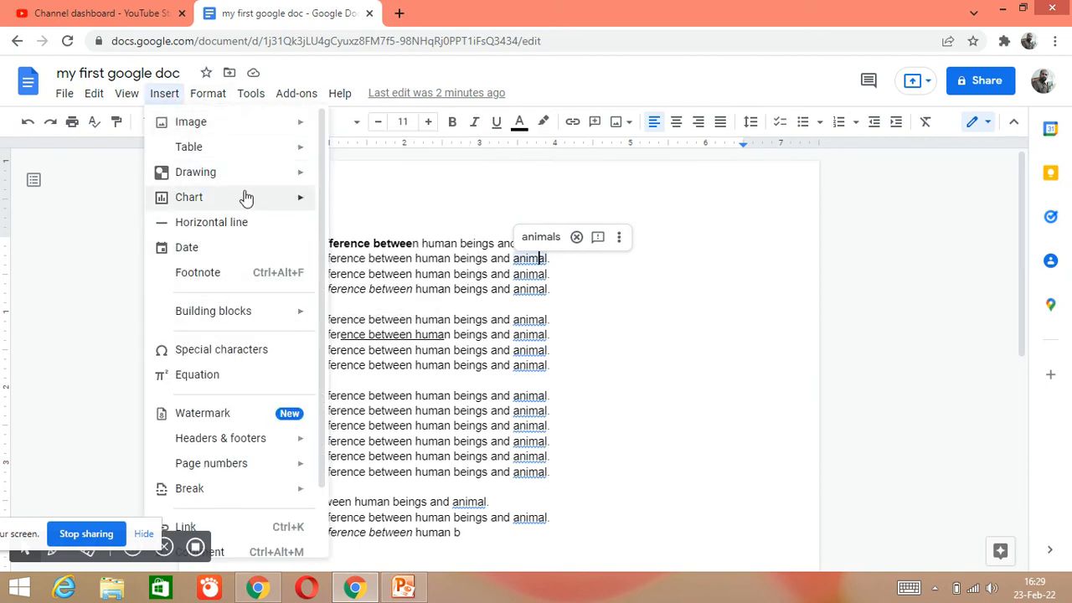
mouse_move(239, 134)
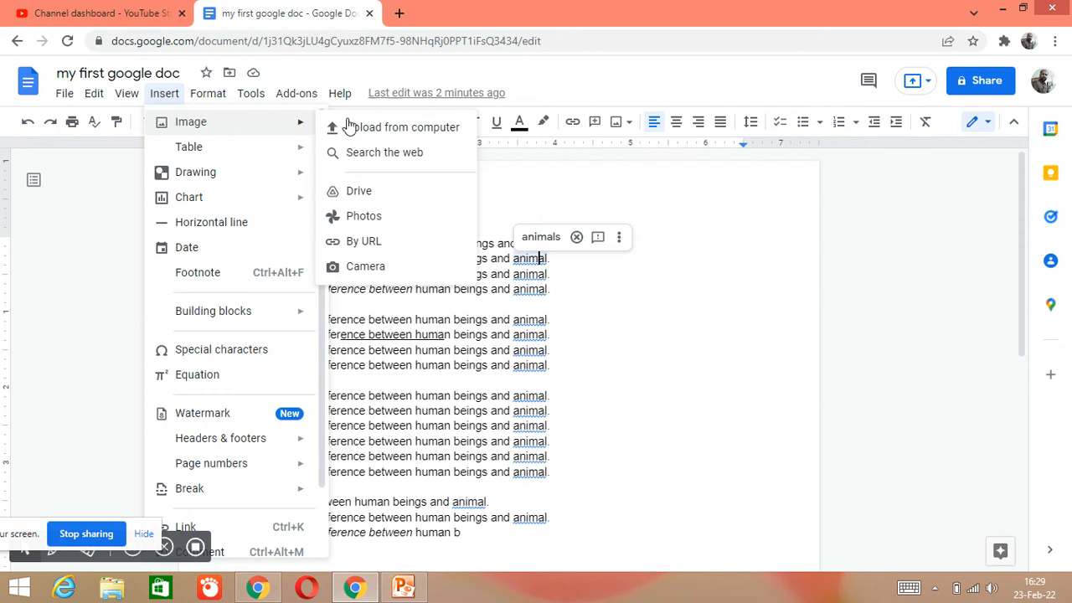
left_click(375, 127)
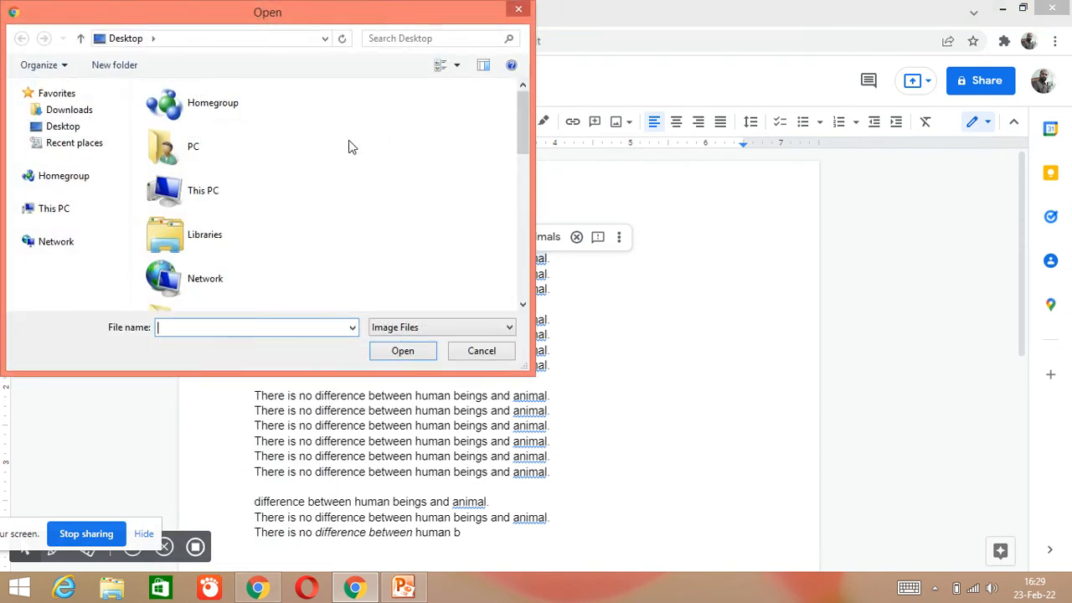
left_click(88, 128)
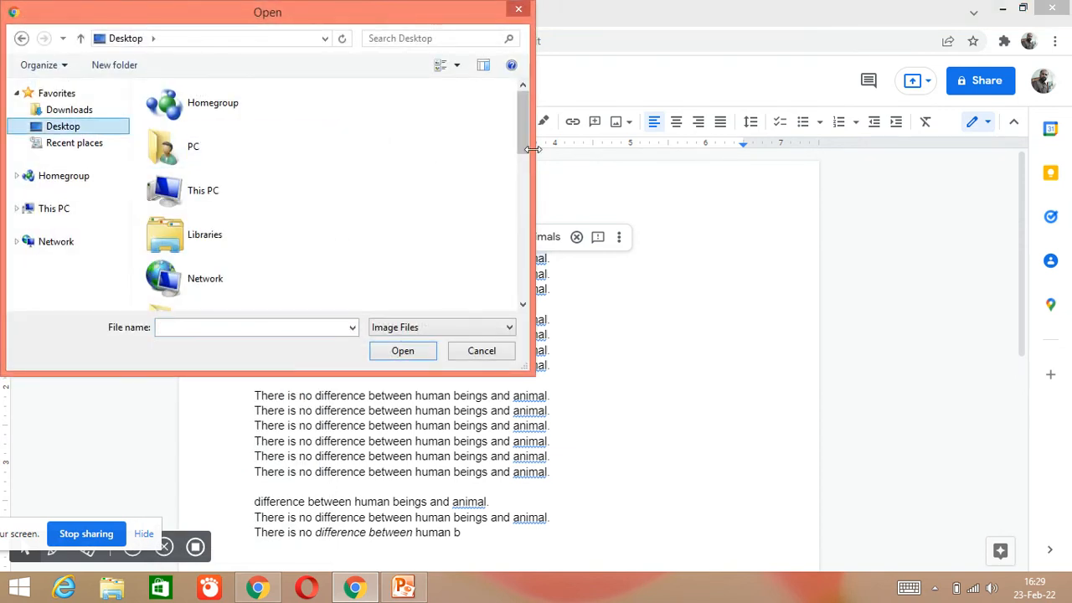
left_click_drag(518, 122, 526, 308)
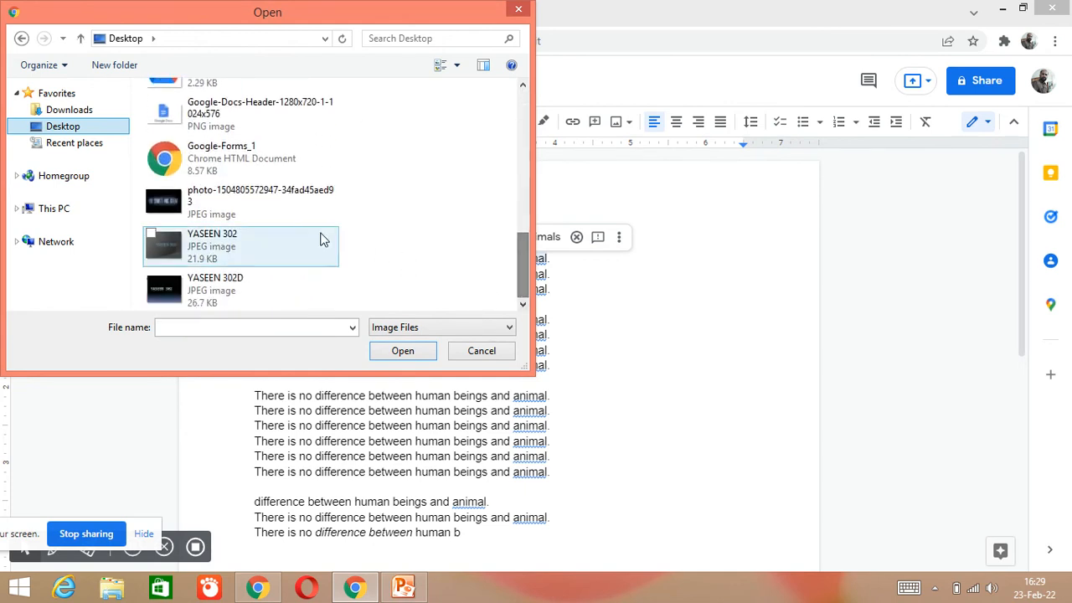
double_click(248, 204)
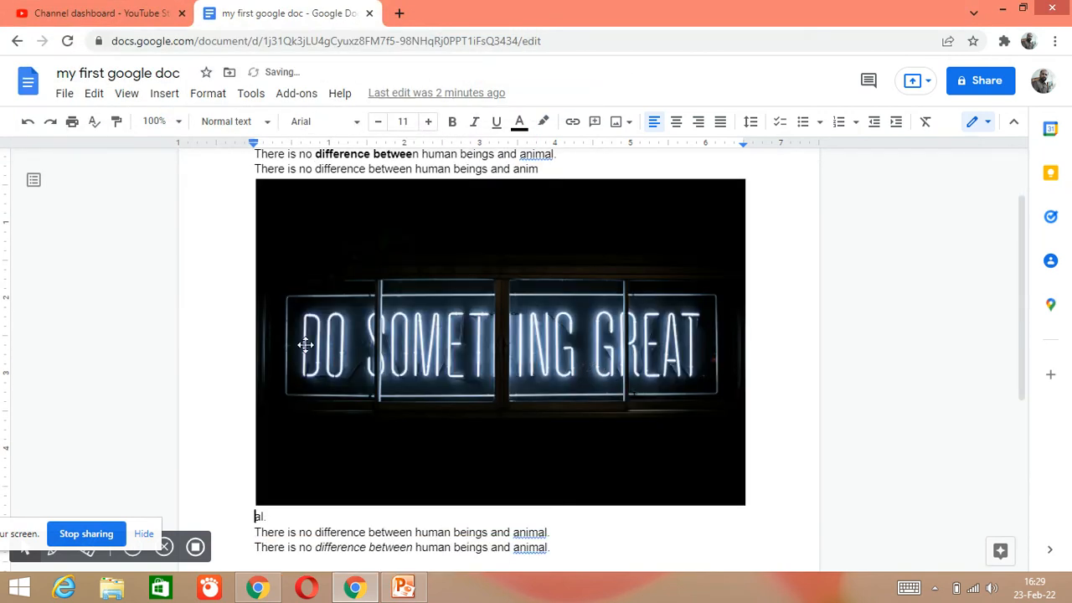
Step: Shrink the inserted picture to about 2.6 inches wide and move it into the word "human" in the second paragraph's first sentence
left_click(630, 187)
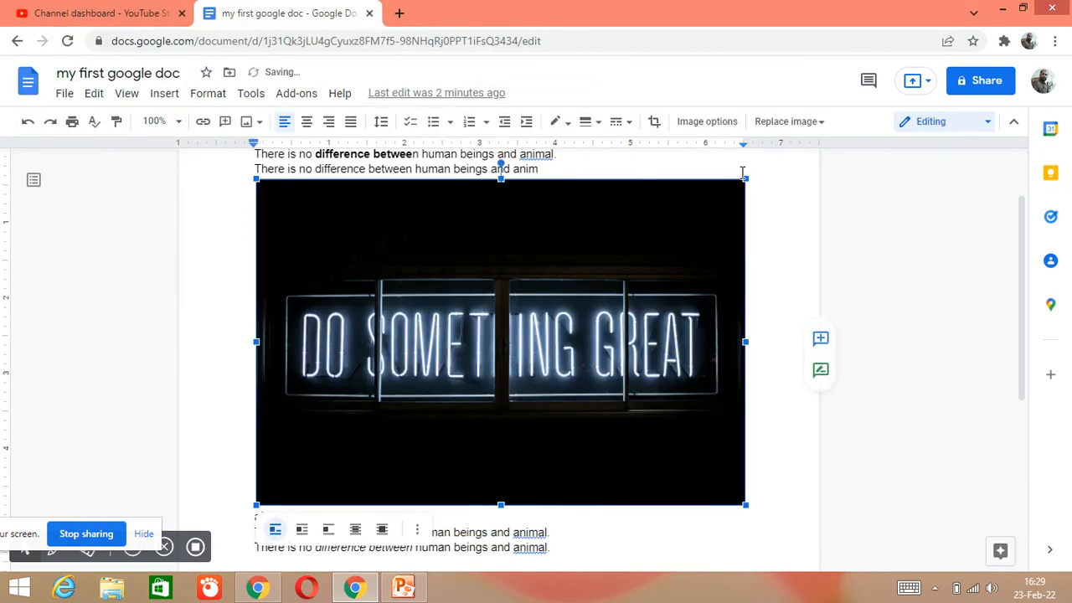
left_click_drag(746, 179, 516, 346)
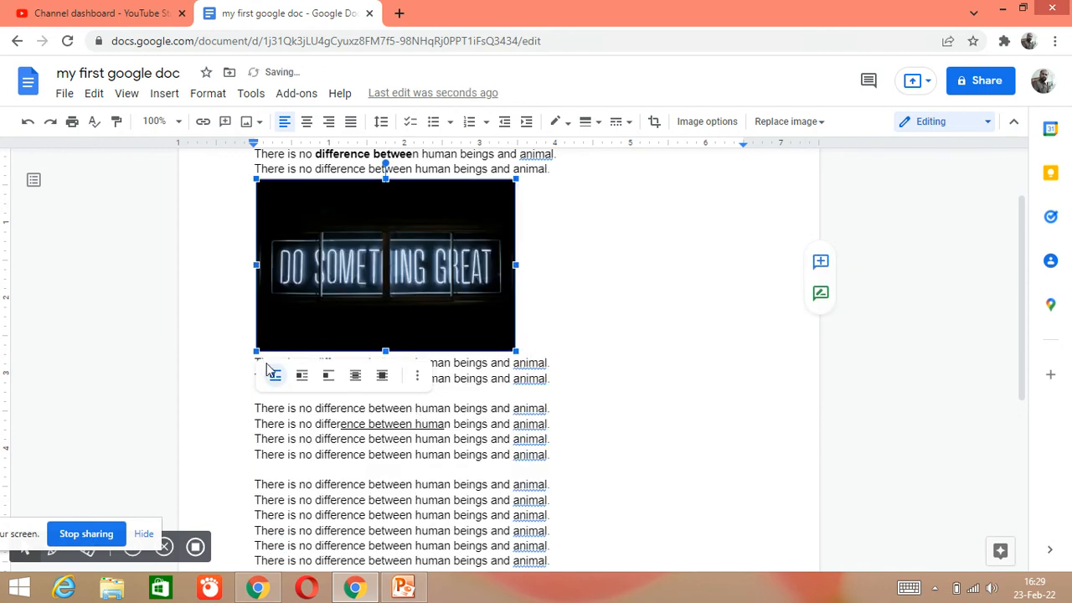
left_click_drag(256, 348, 317, 310)
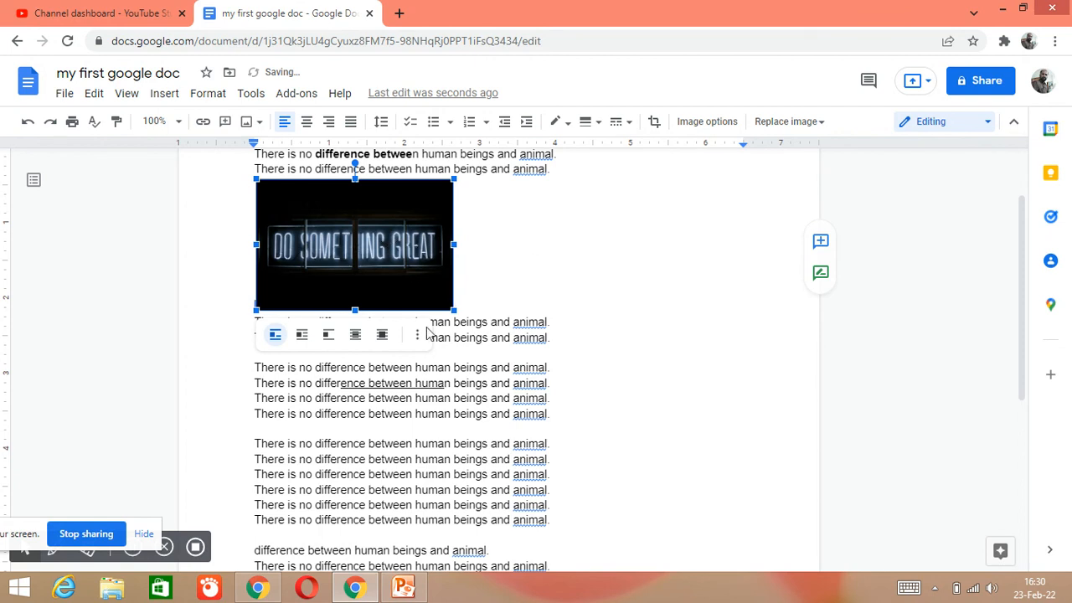
left_click_drag(414, 271, 596, 316)
scroll(499, 333, "up", 2)
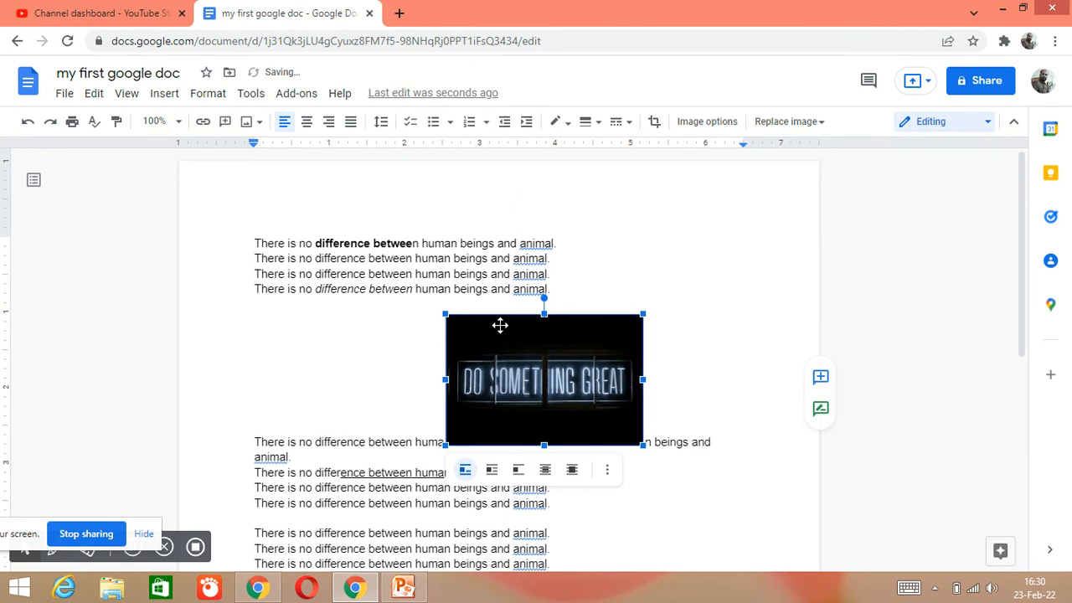
Step: Replace the selected picture with a table of six columns and four rows
left_click(164, 93)
mouse_move(199, 126)
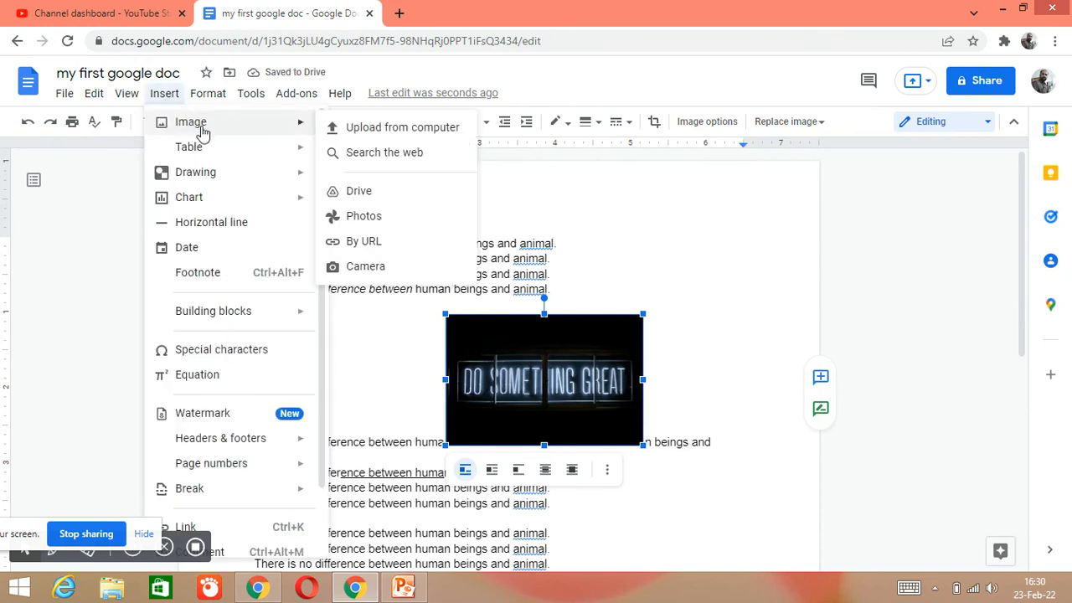
mouse_move(258, 157)
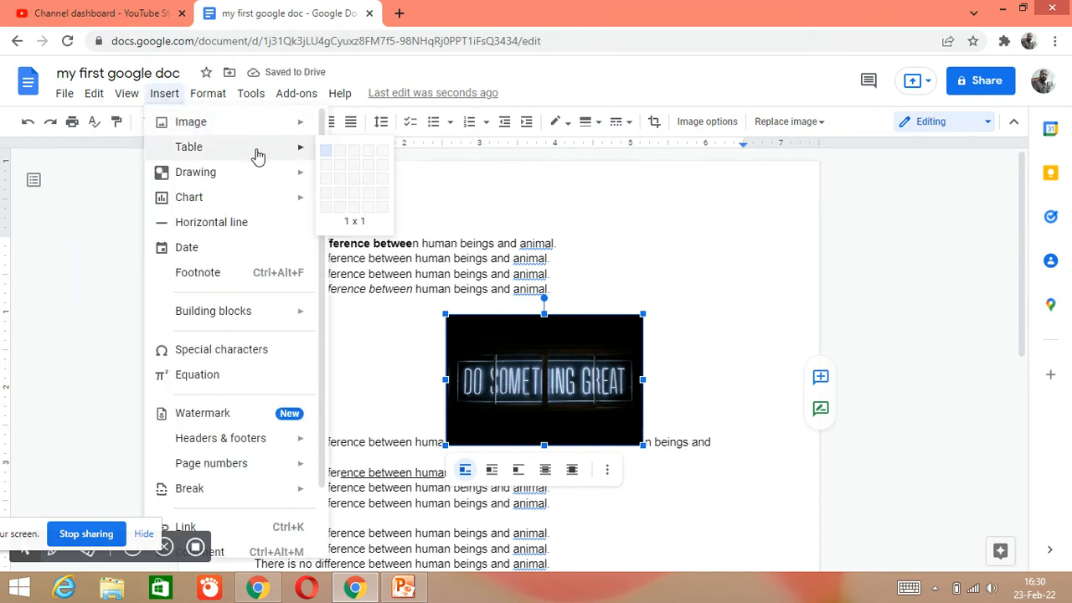
left_click(391, 196)
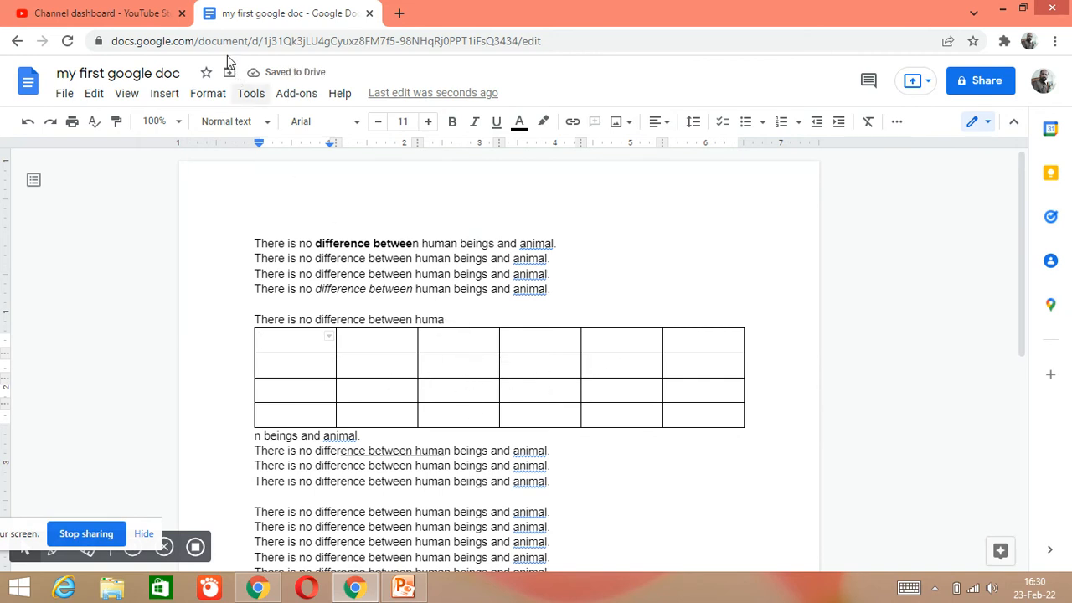
left_click(251, 95)
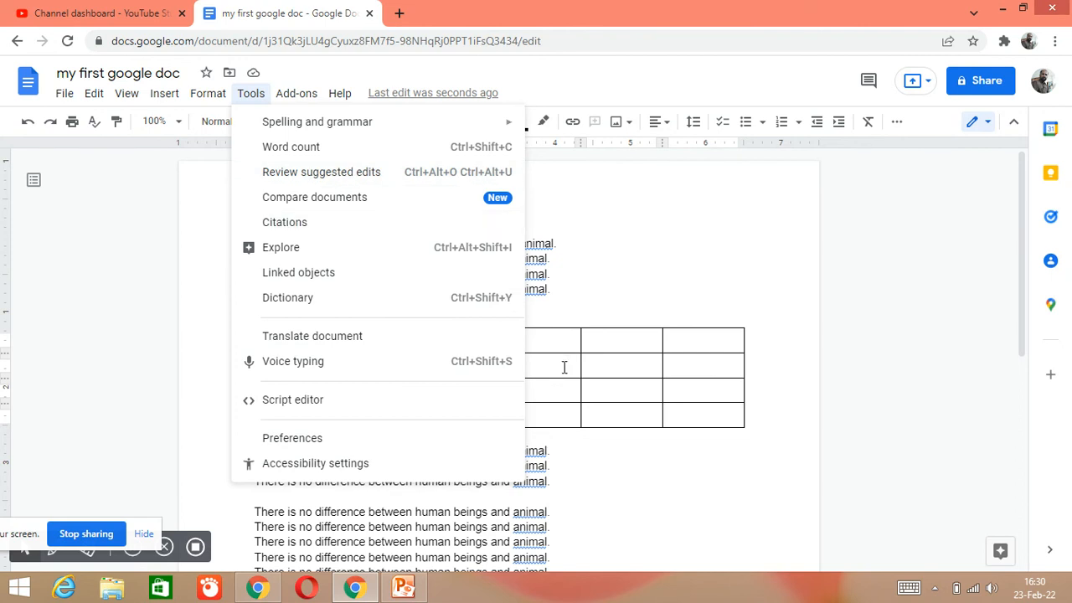
left_click(638, 489)
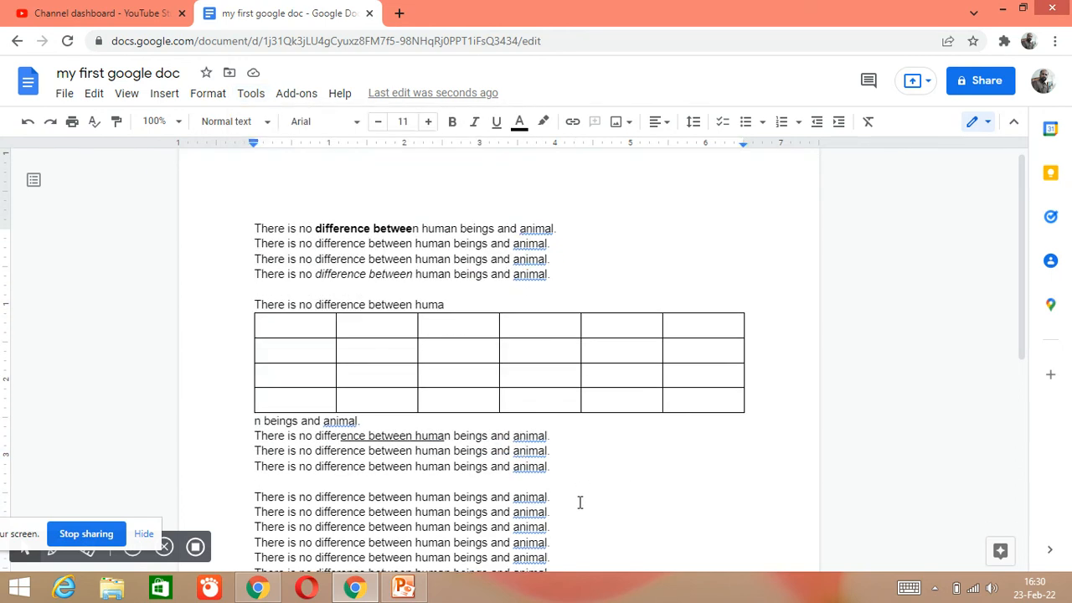
scroll(579, 502, "down", 1)
scroll(503, 434, "up", 1)
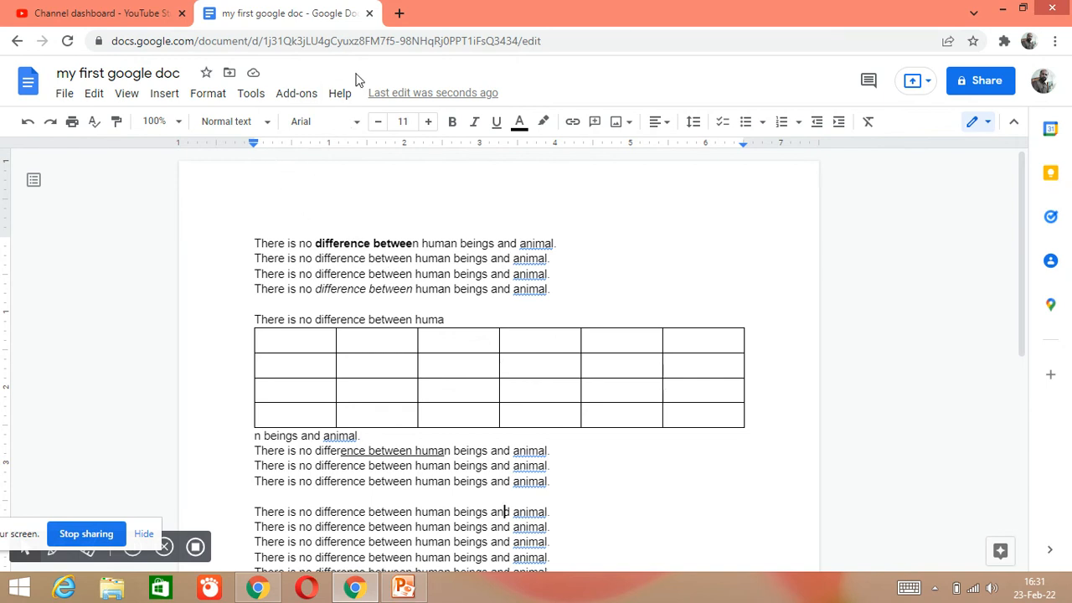
Step: Switch to Google Drive by loading drive.google.com in a new browser tab
left_click(399, 14)
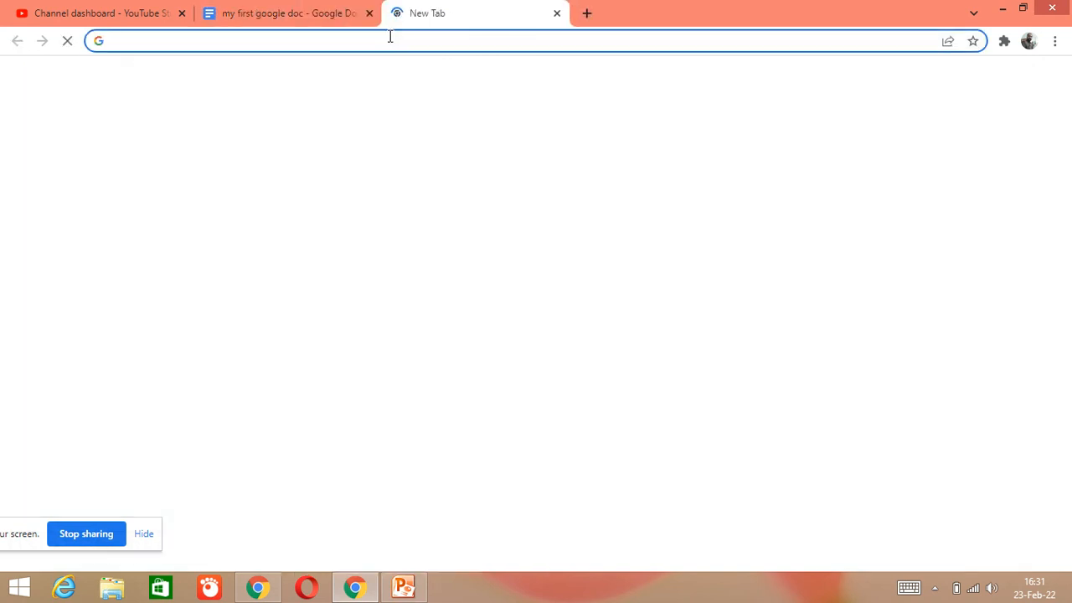
left_click(390, 38)
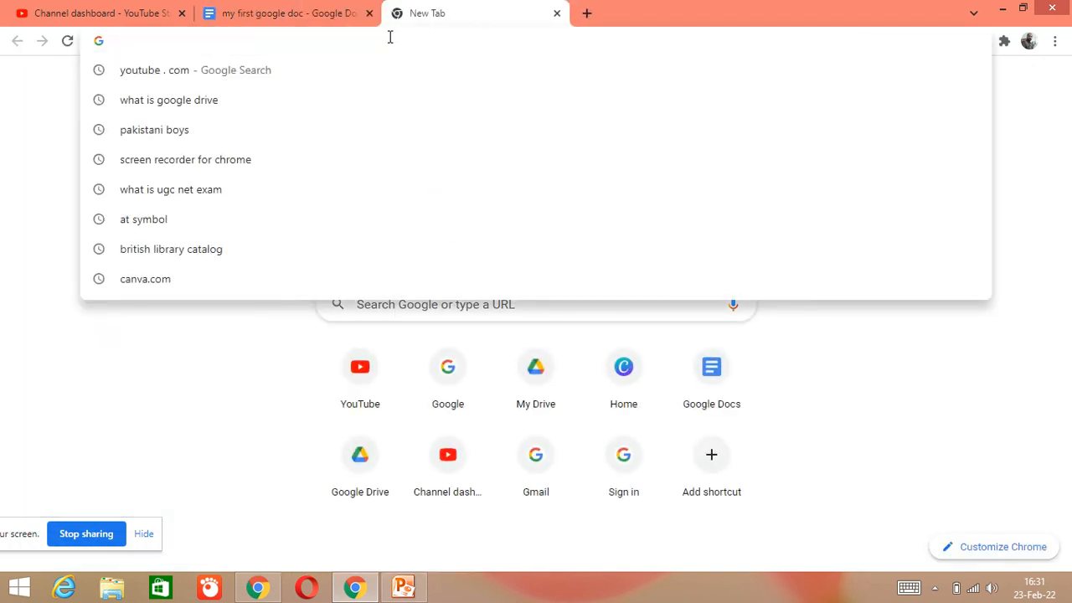
type("drive.google.com/drive/my-driv")
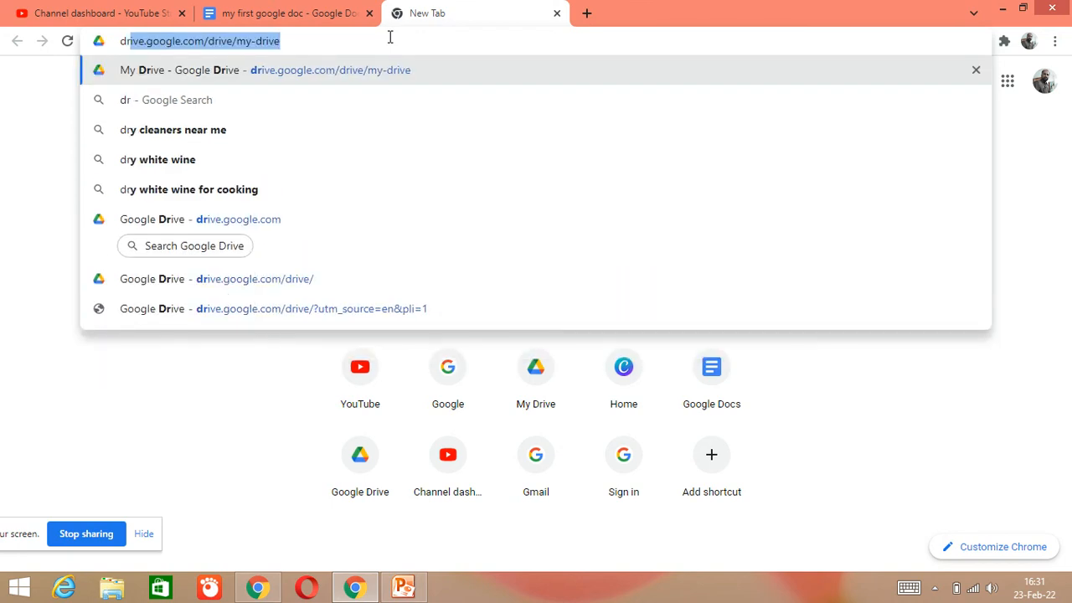
type("e")
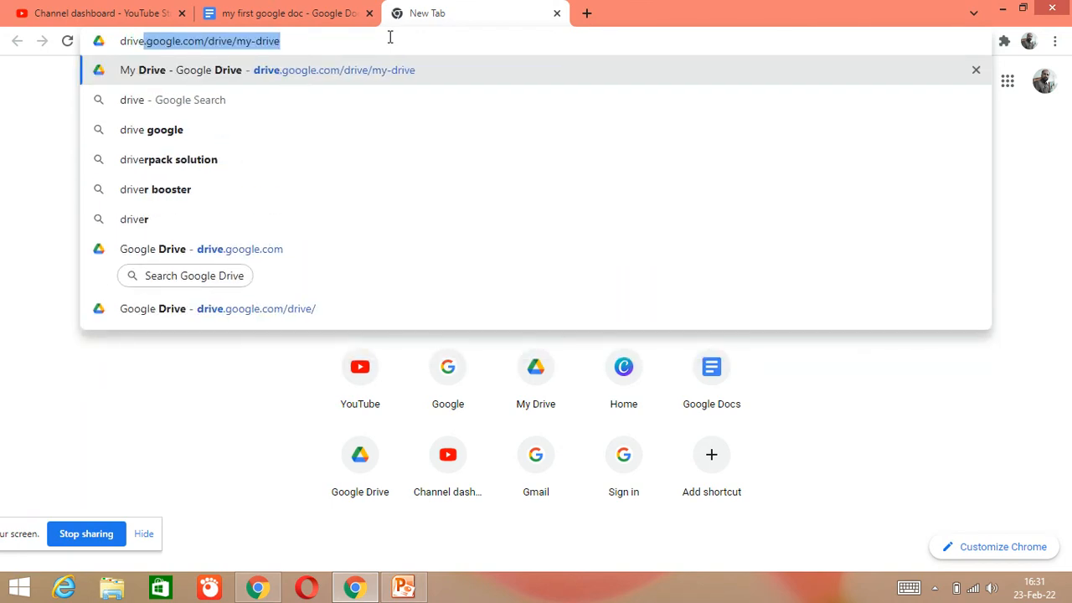
type(".go")
type("ogl")
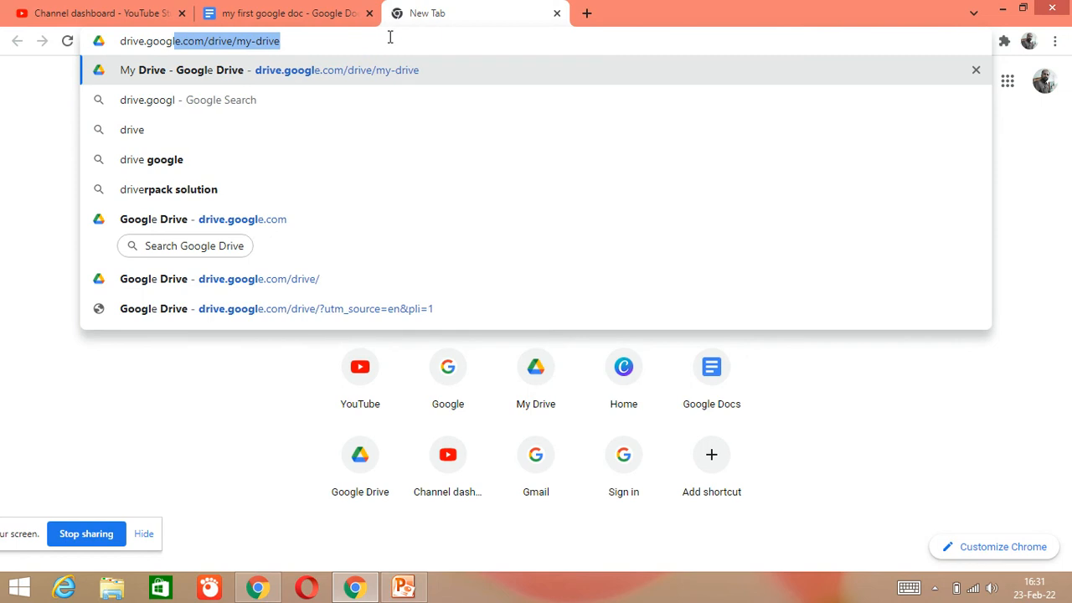
type("e.com")
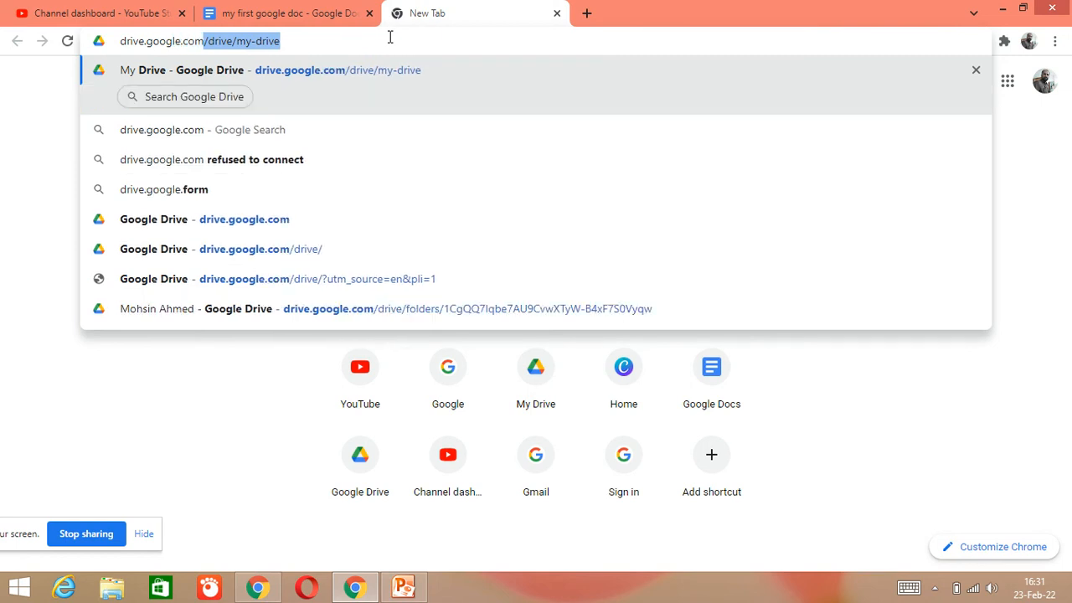
key("BackSpace")
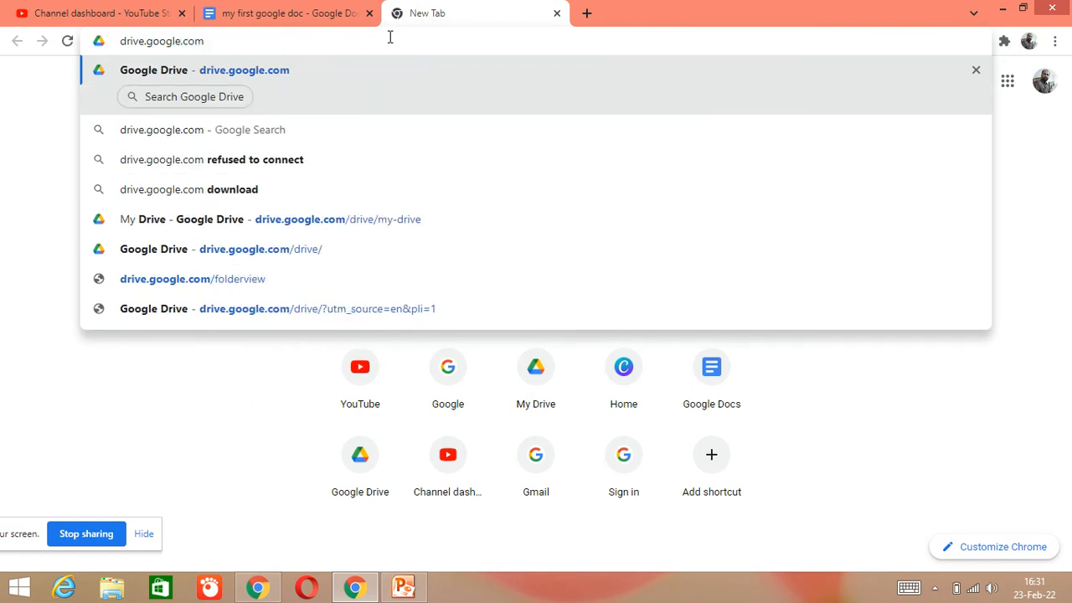
key("Return")
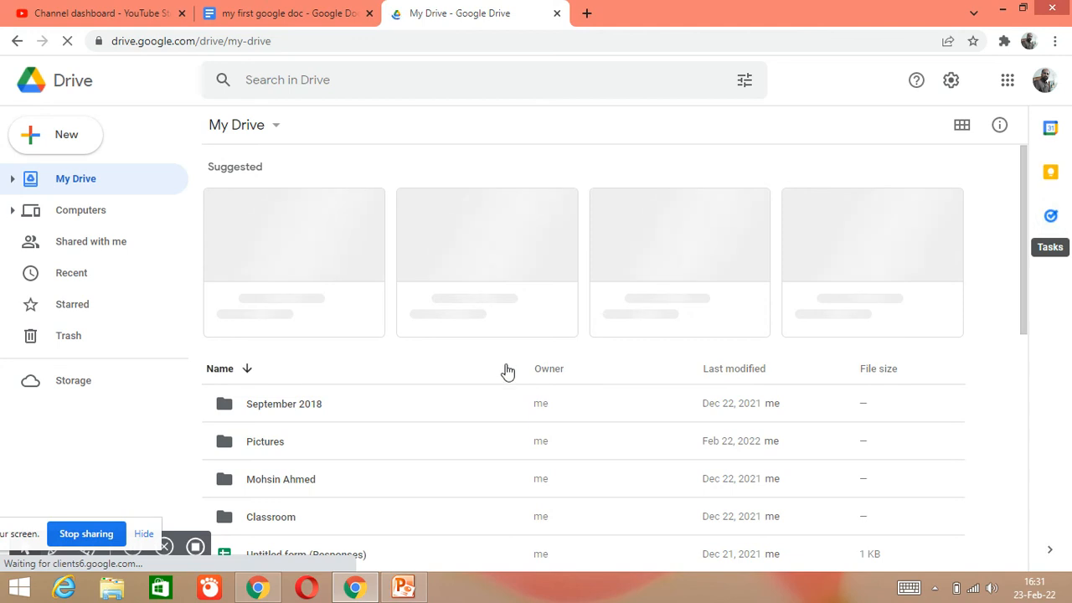
Step: Find "my first google doc" in the My Drive file list, open it, and place the cursor in its first line's bold text
scroll(513, 369, "down", 4)
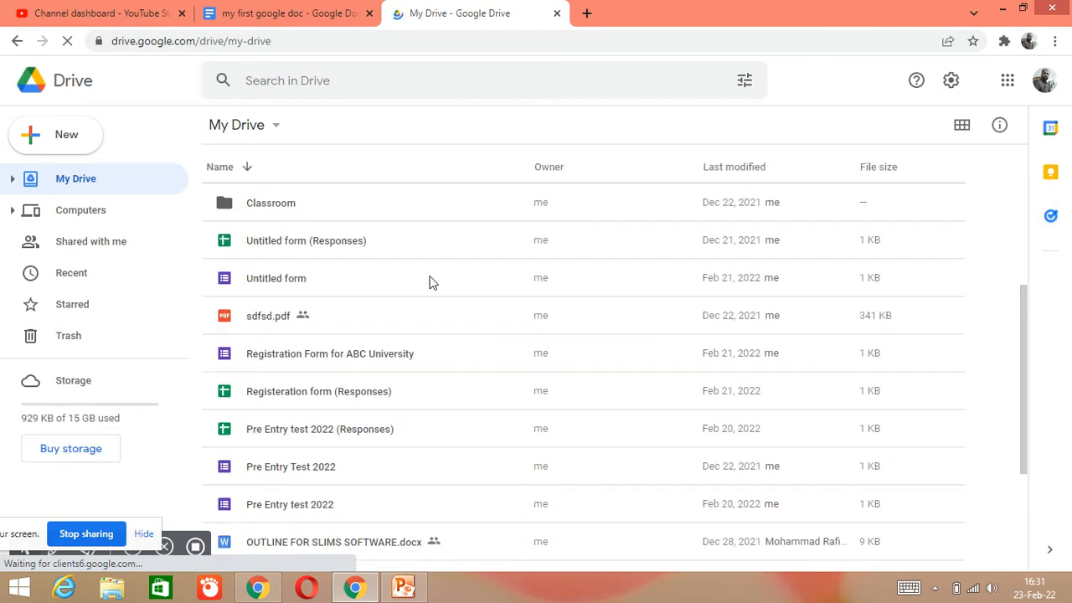
scroll(430, 280, "down", 3)
scroll(426, 280, "up", 4)
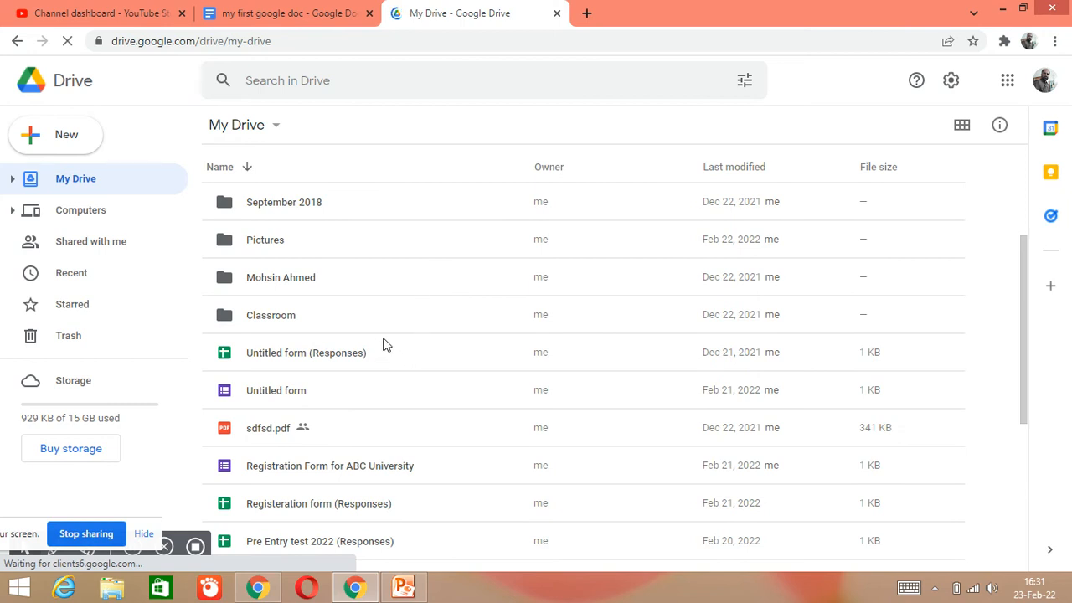
scroll(382, 343, "down", 2)
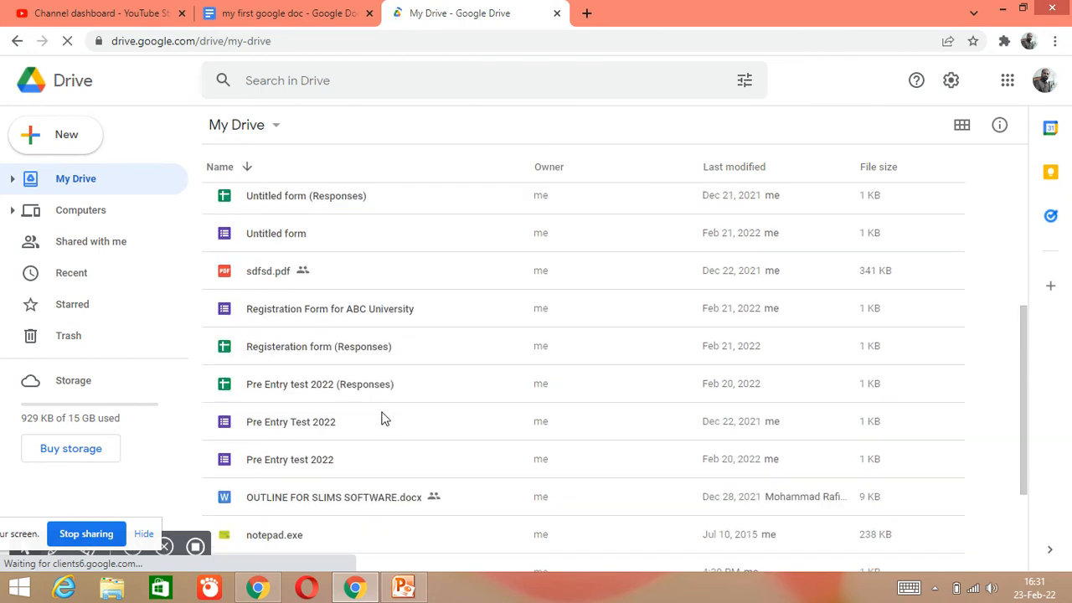
scroll(373, 390, "up", 2)
scroll(371, 385, "down", 3)
scroll(371, 388, "down", 2)
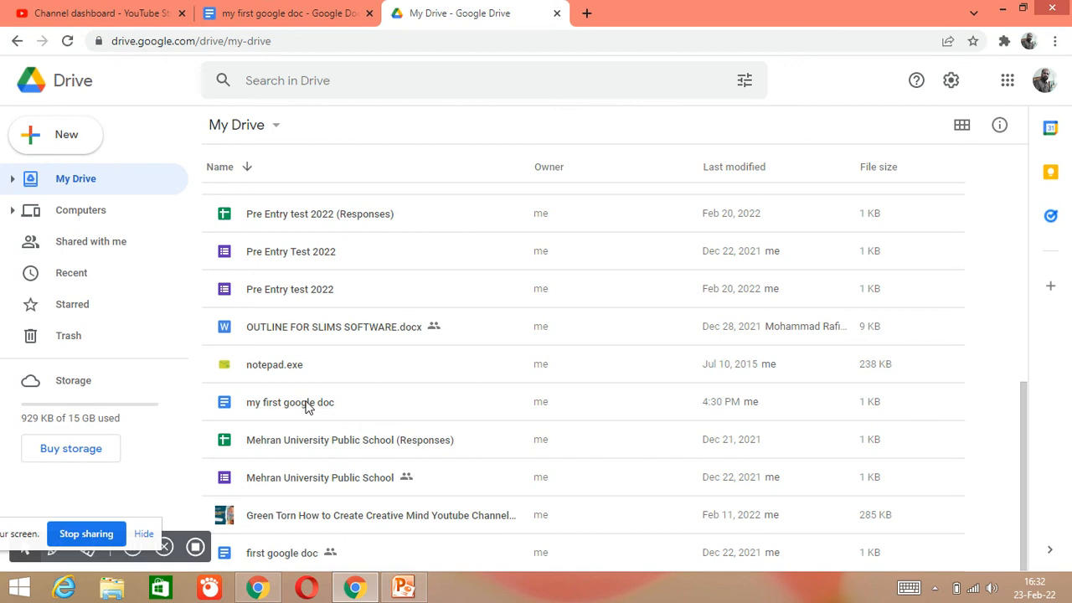
double_click(308, 406)
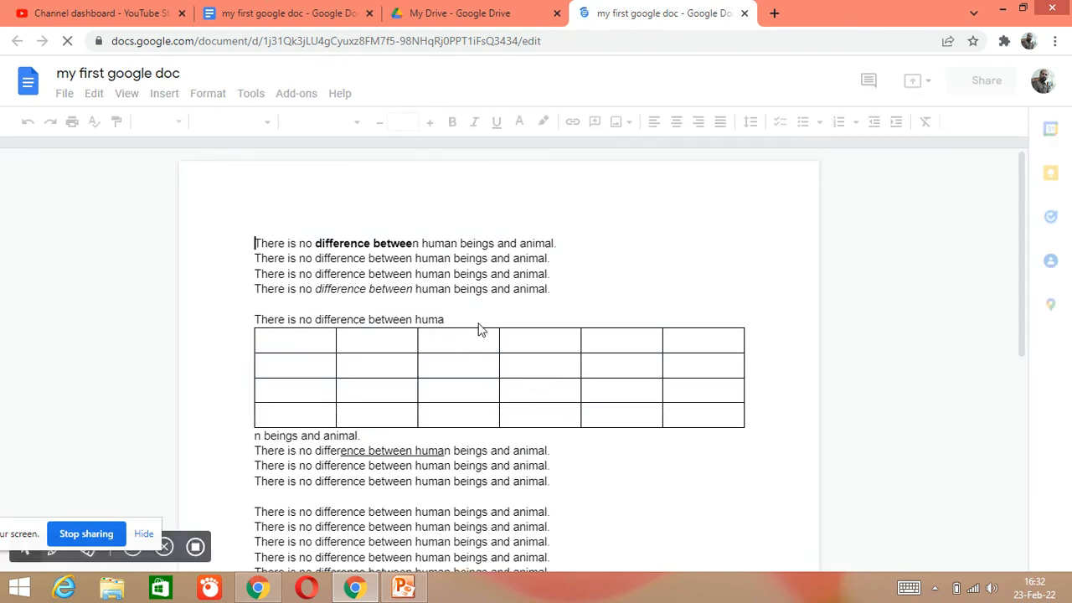
left_click(402, 242)
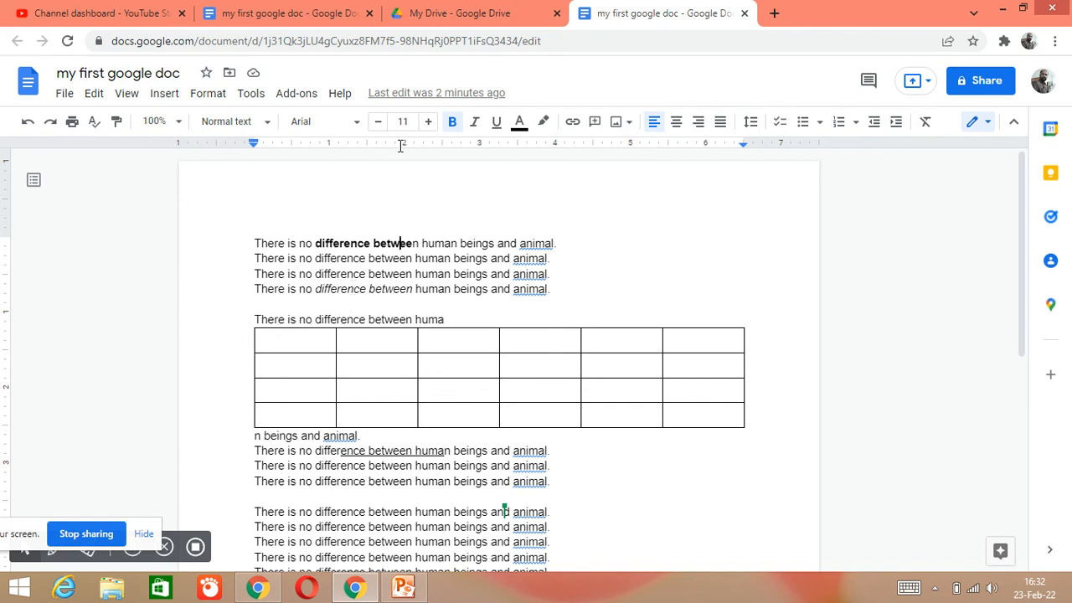
Step: Examine the people and link sharing options of "my first google doc" and close them
left_click(465, 17)
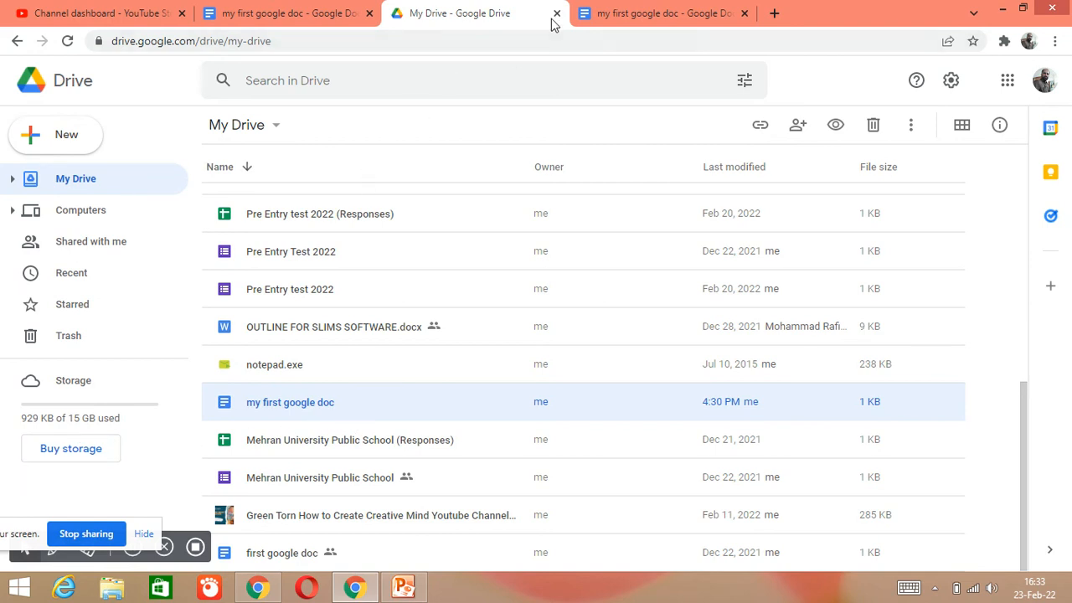
left_click(614, 13)
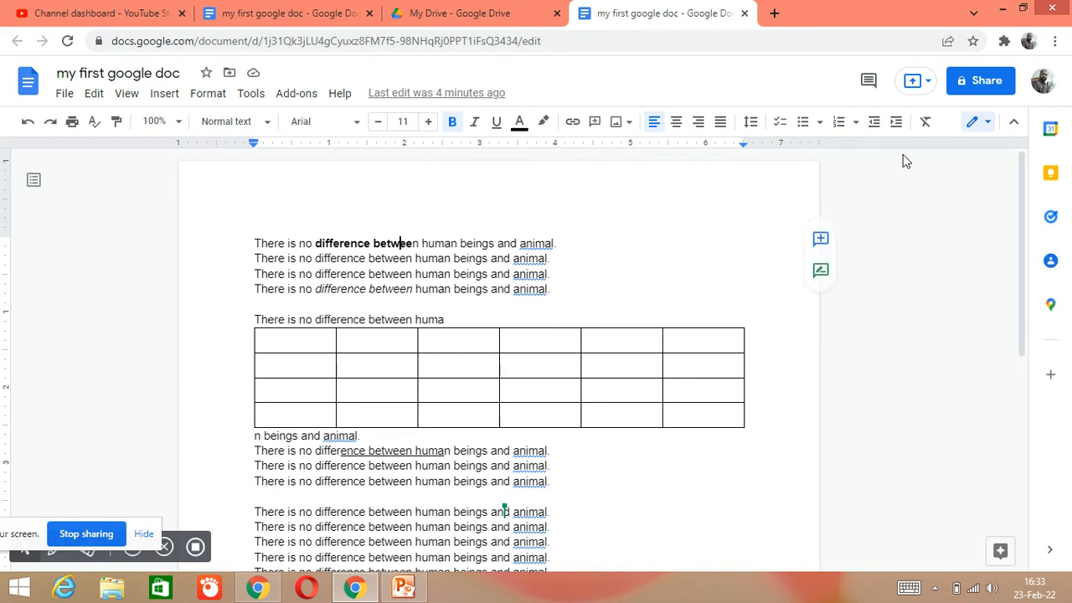
left_click(980, 84)
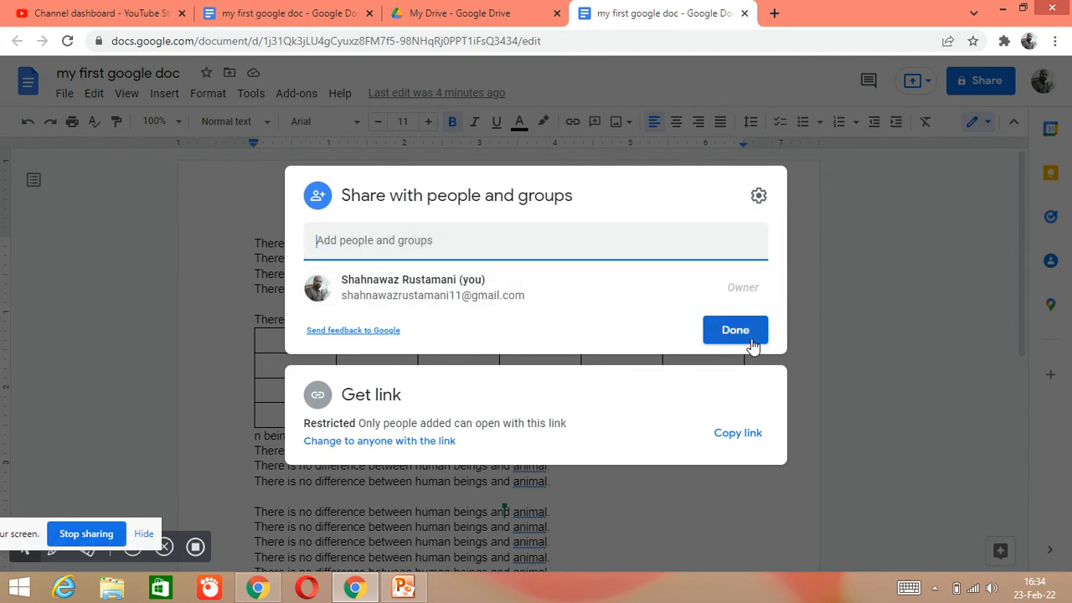
left_click(261, 298)
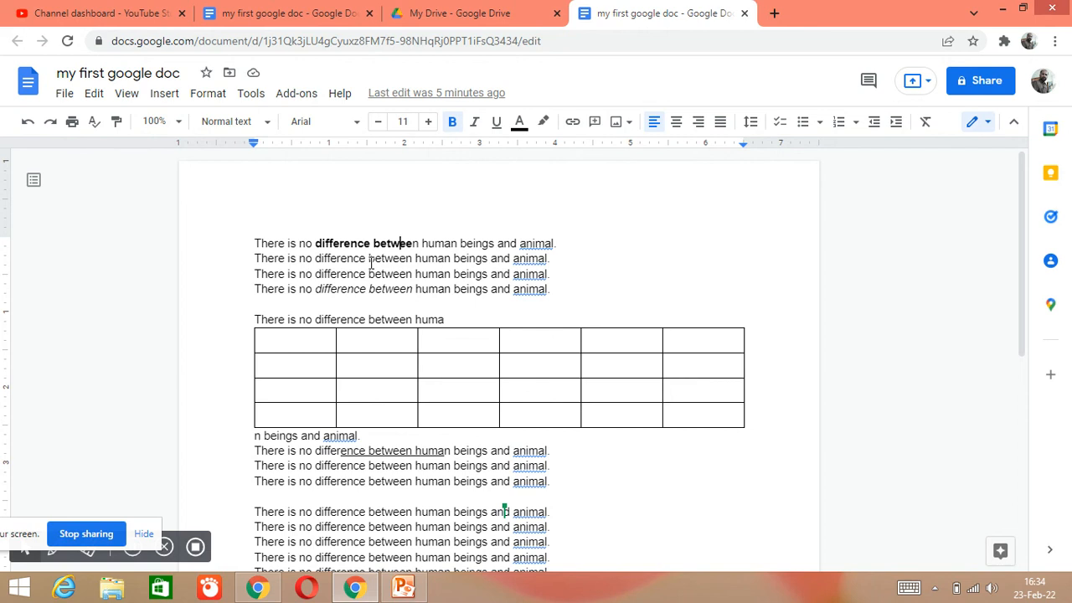
left_click(460, 14)
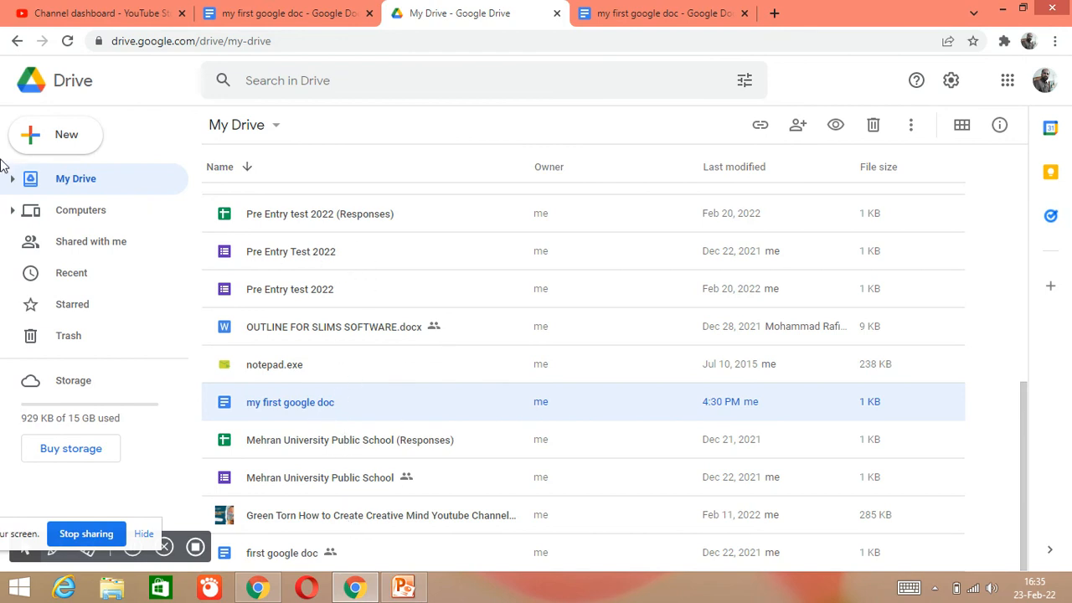
left_click(597, 17)
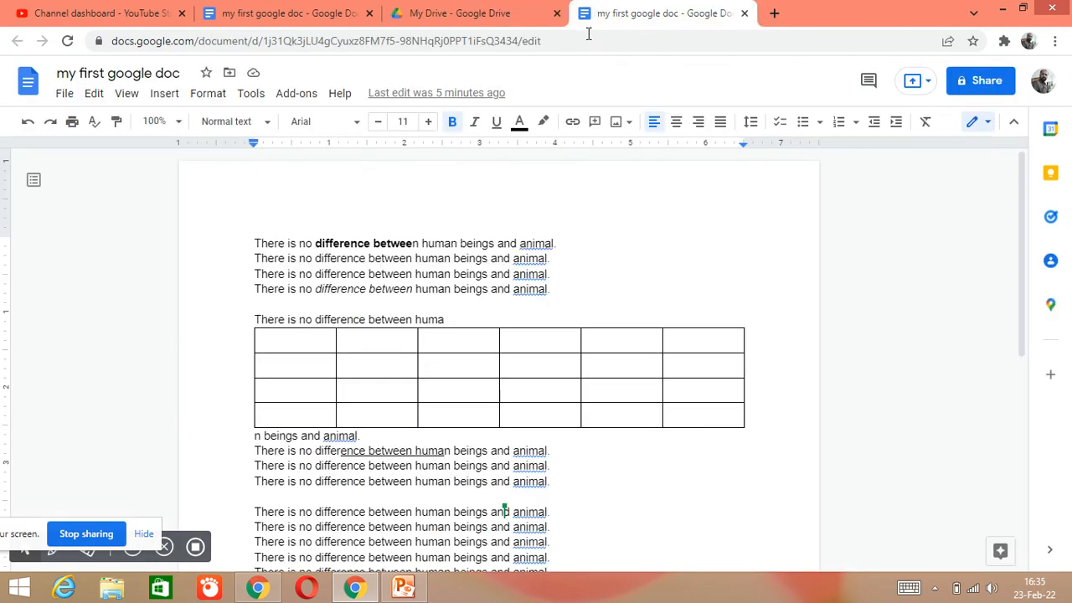